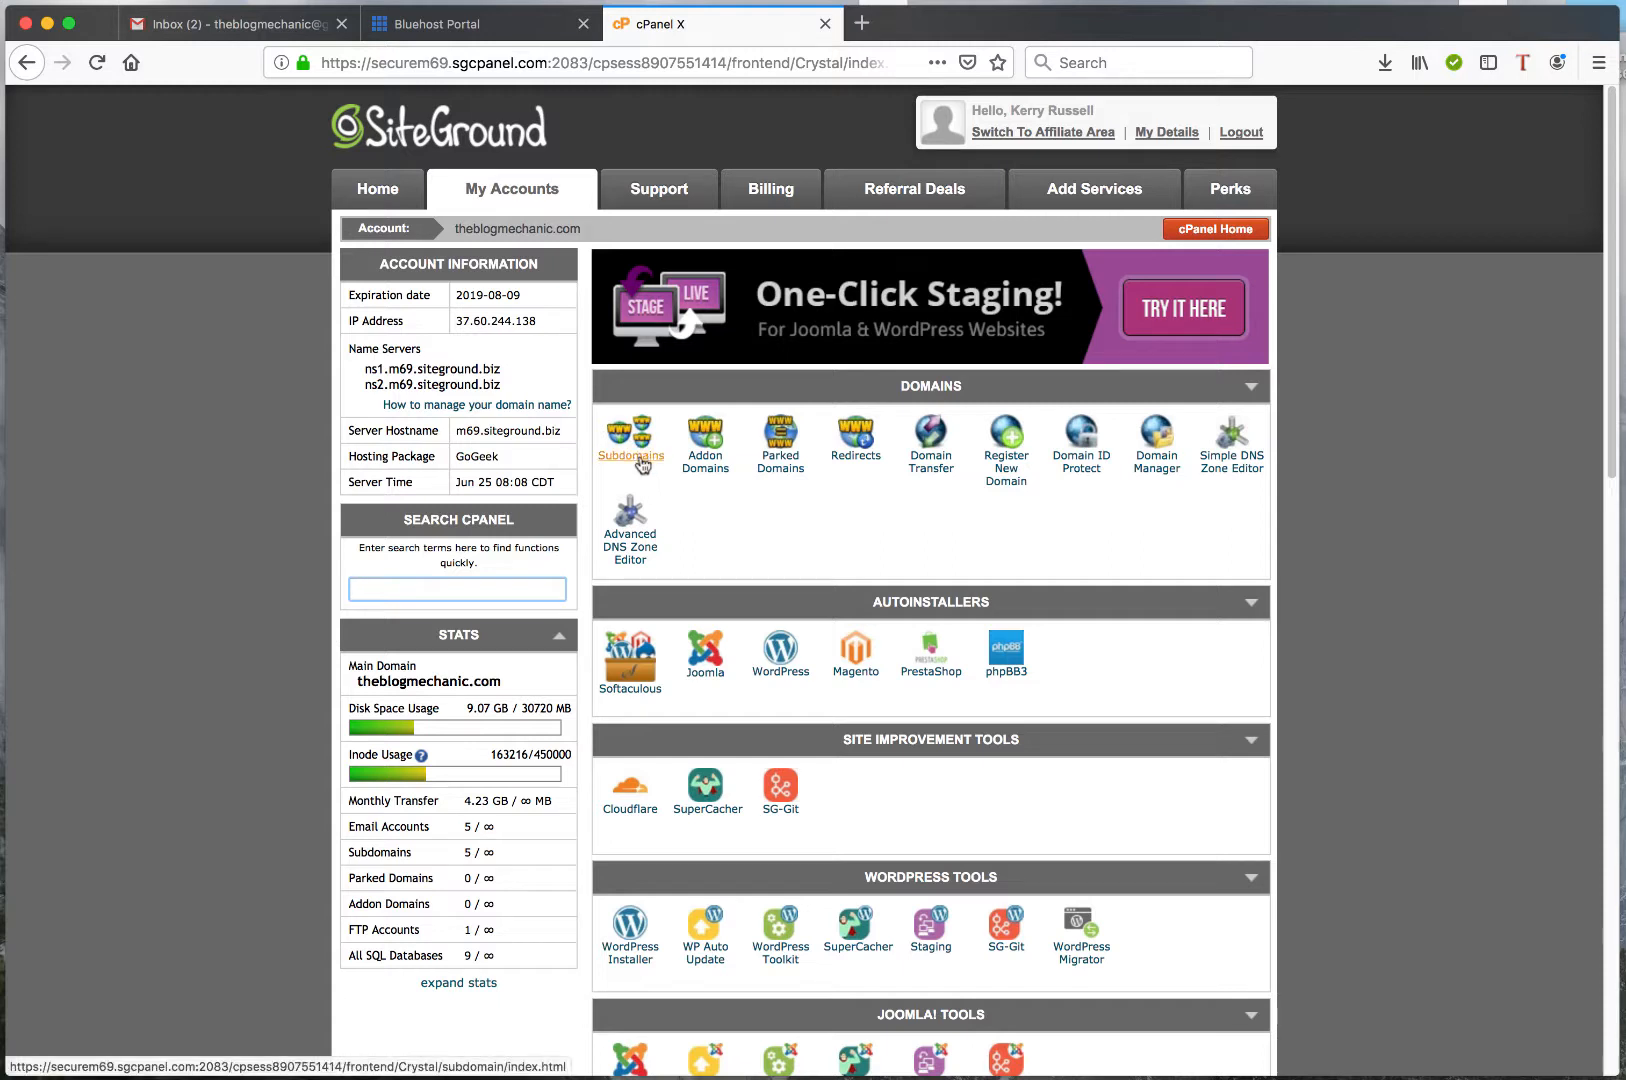
Open the subdomain manager and fill in a new theblogmechanic.com subdomain prefixed with the account owner's first name, keeping the automatic document root
{"action": "left_click", "coordinate": [639, 455]}
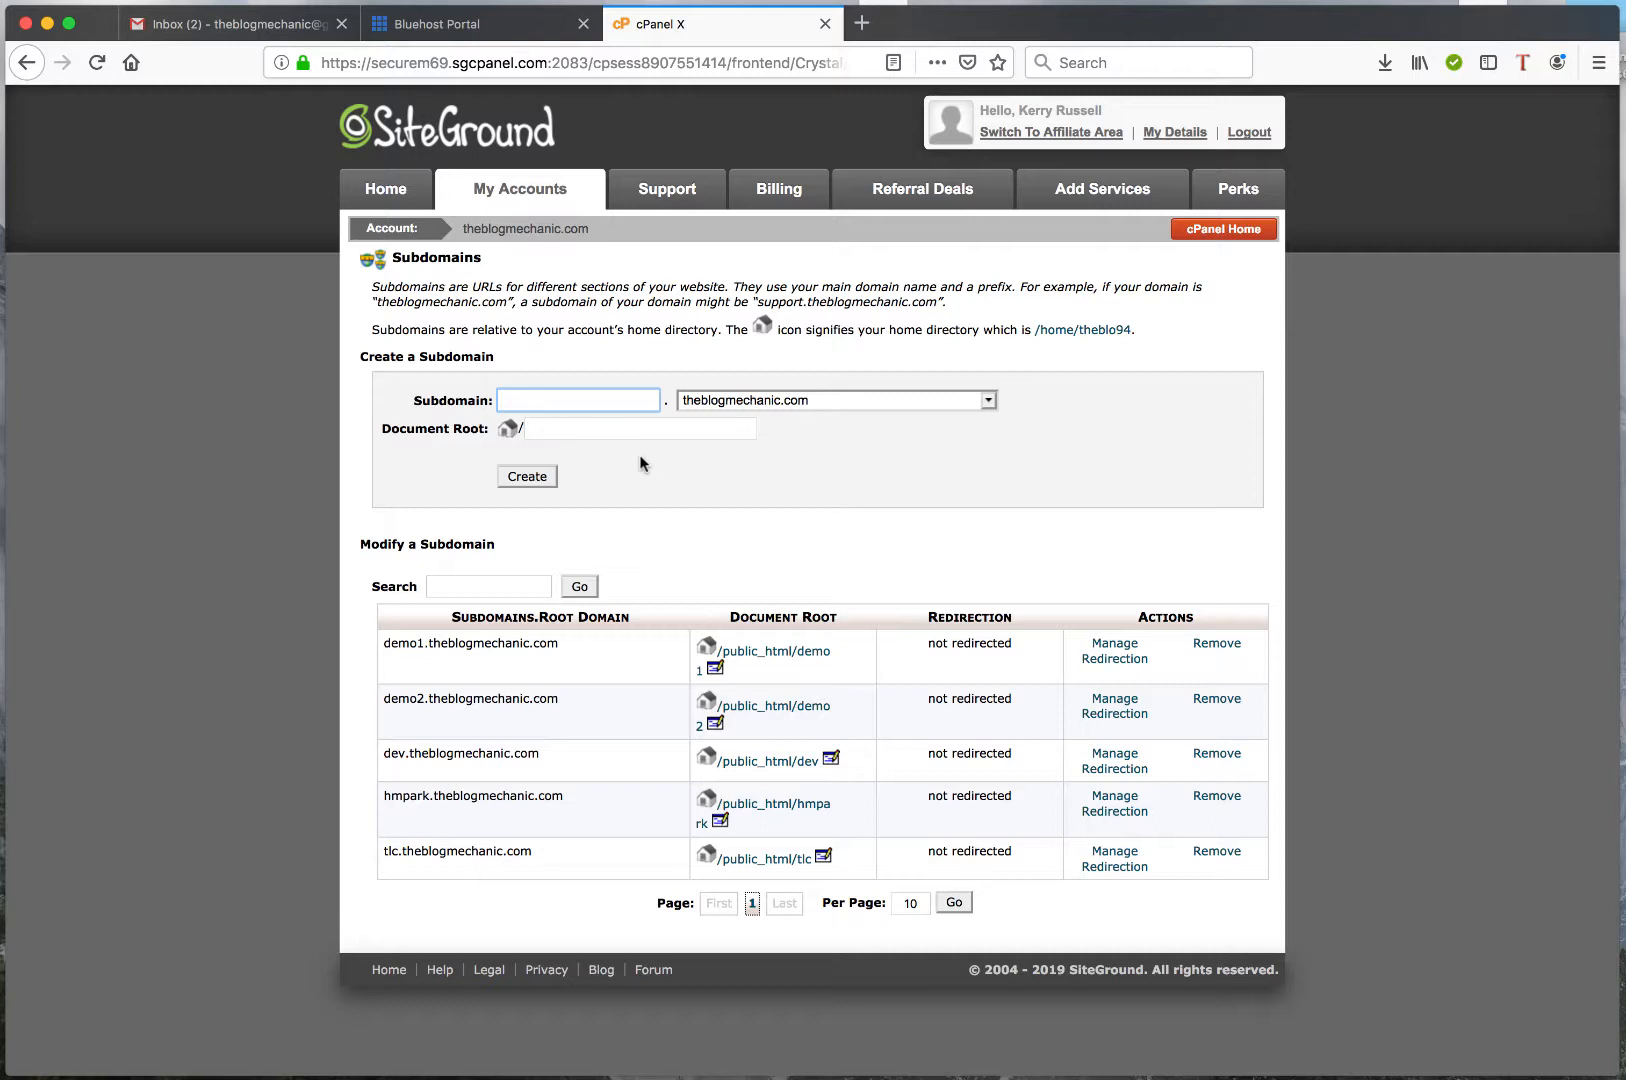
{"action": "left_click", "coordinate": [534, 396]}
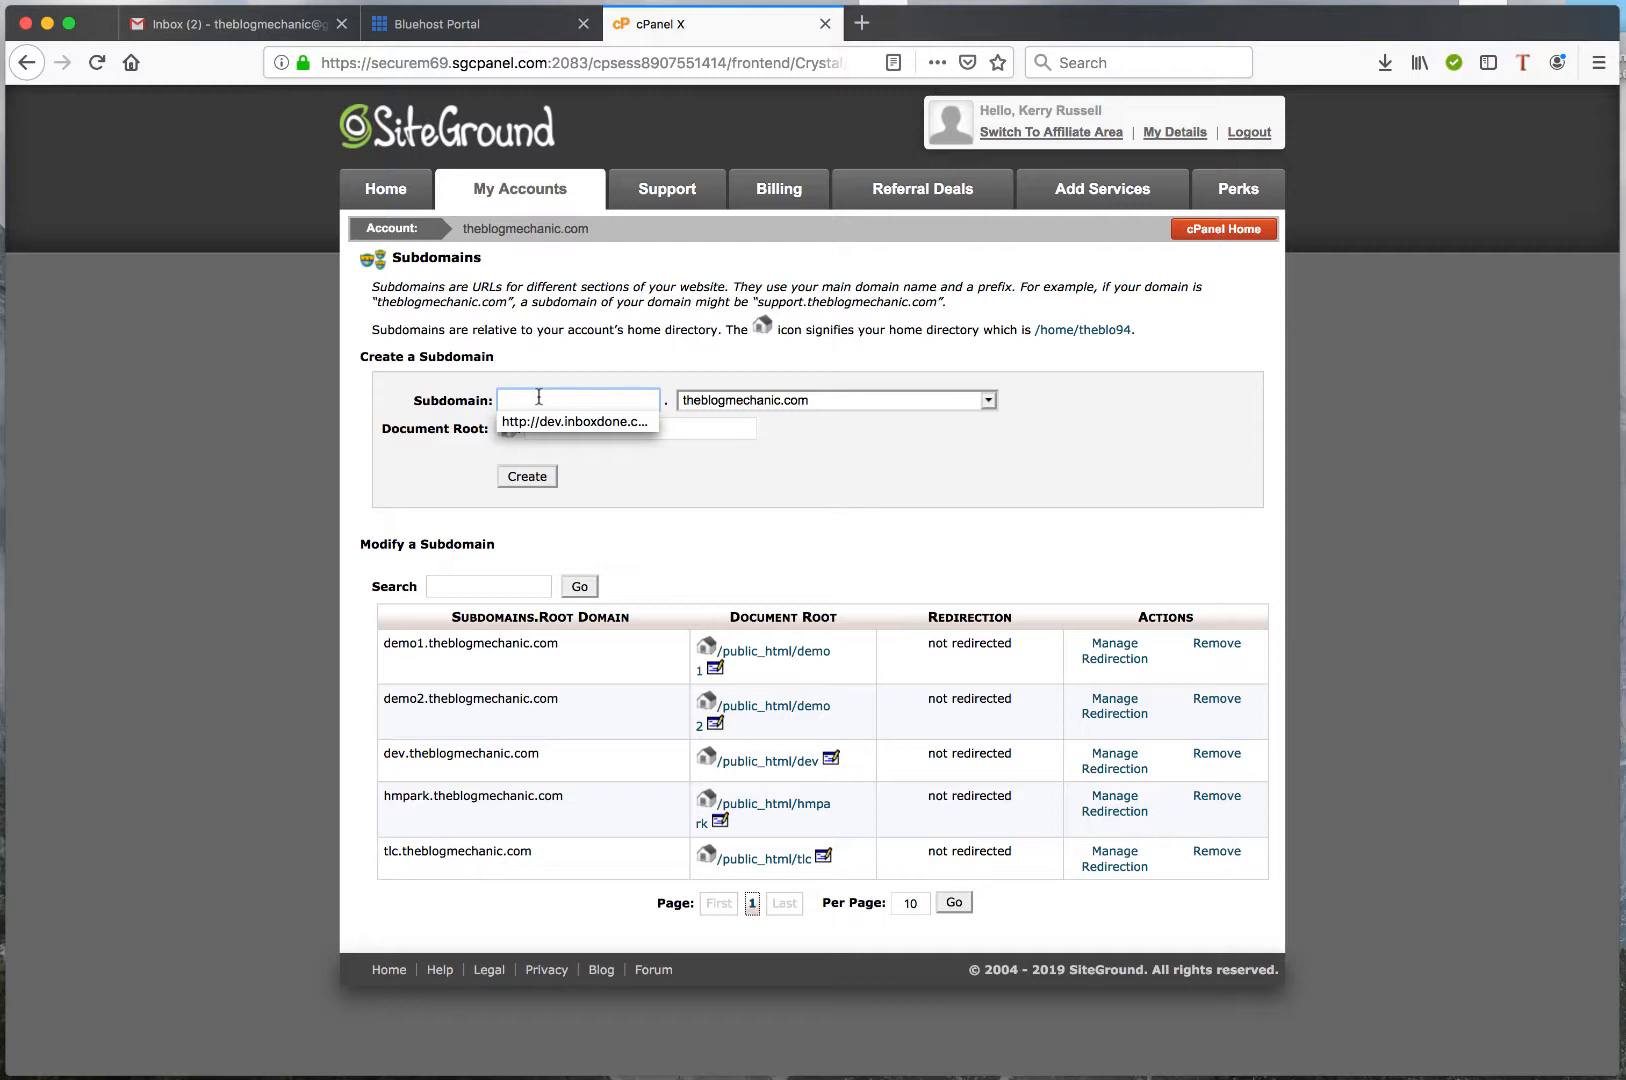
{"action": "type", "text": "kerry"}
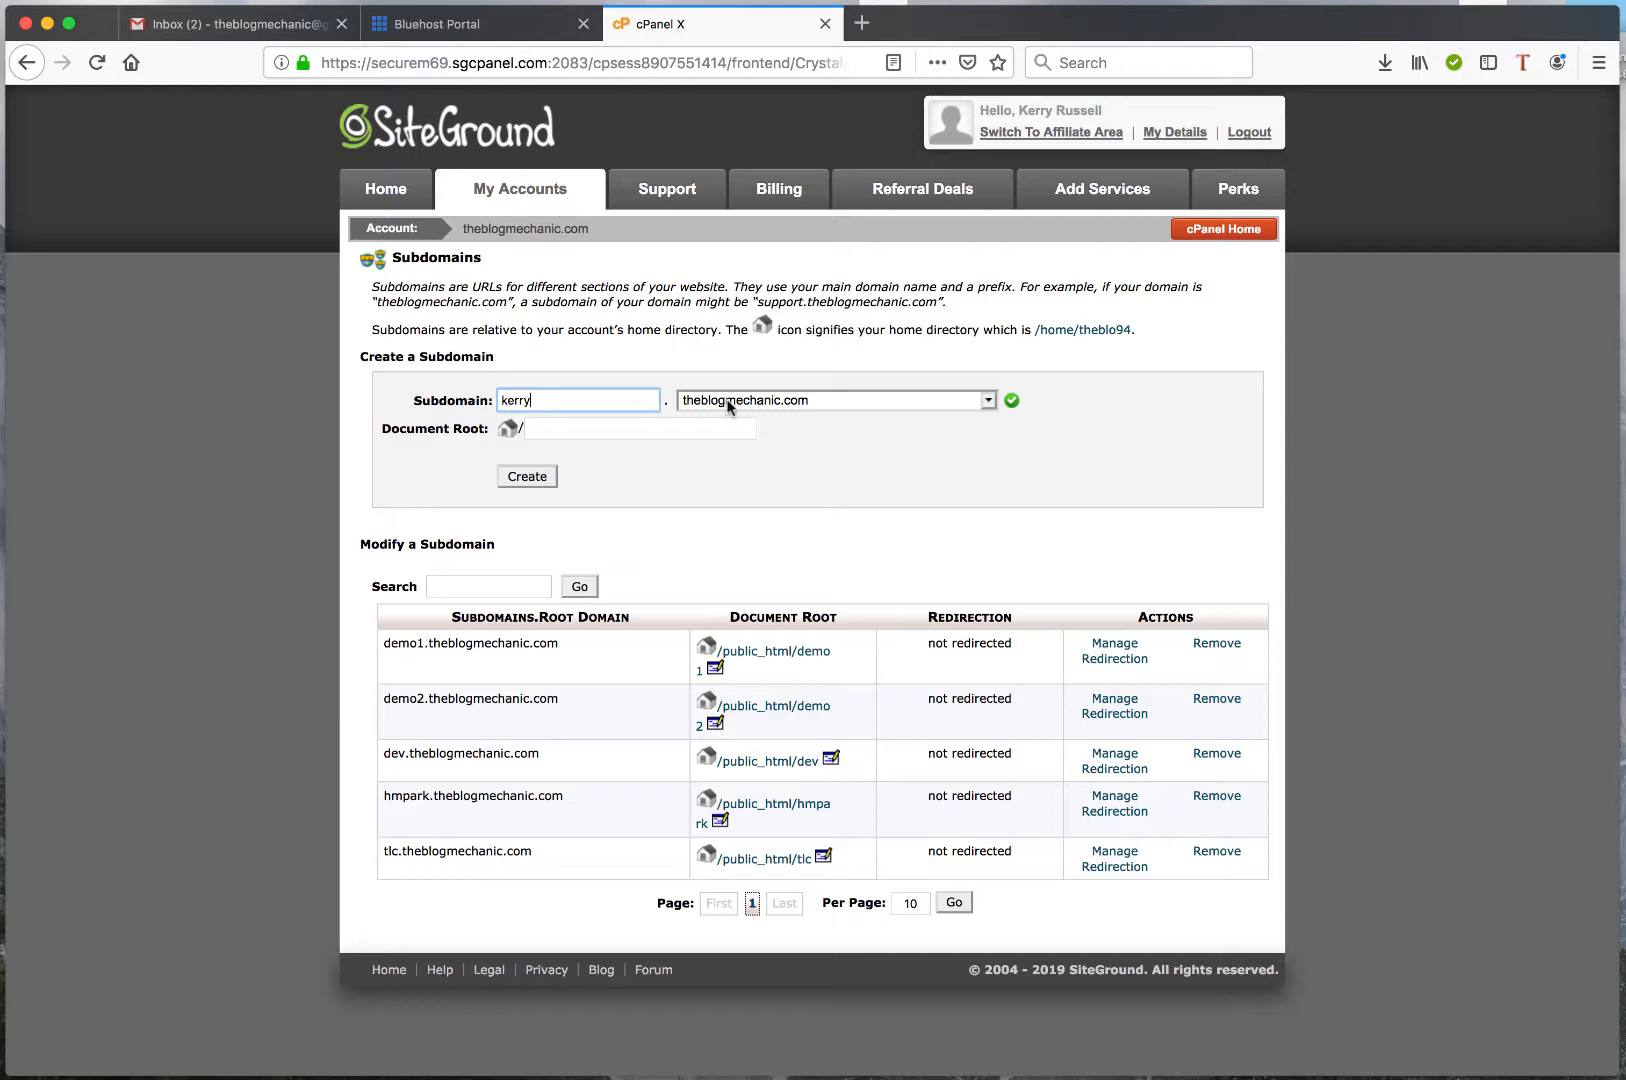
{"action": "left_click", "coordinate": [694, 462]}
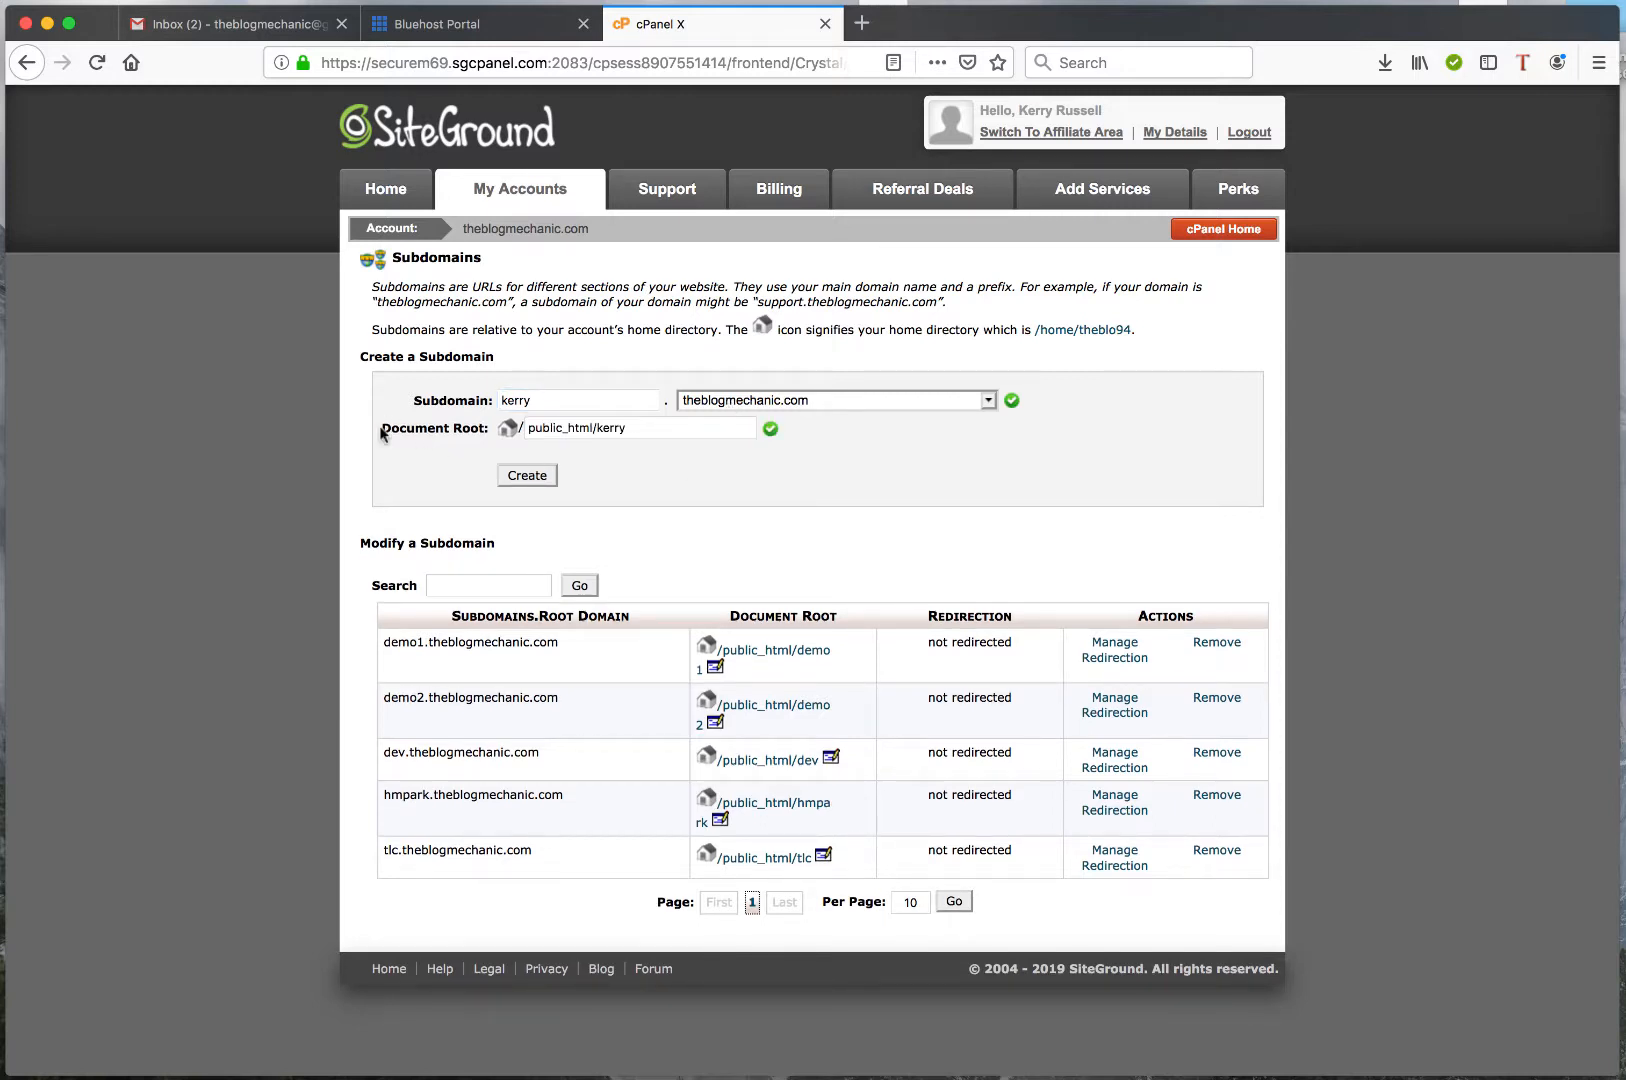
Review the document root path under public_html and create the theblogmechanic.com subdomain
{"action": "left_click_drag", "start_coordinate": [383, 427], "coordinate": [486, 424]}
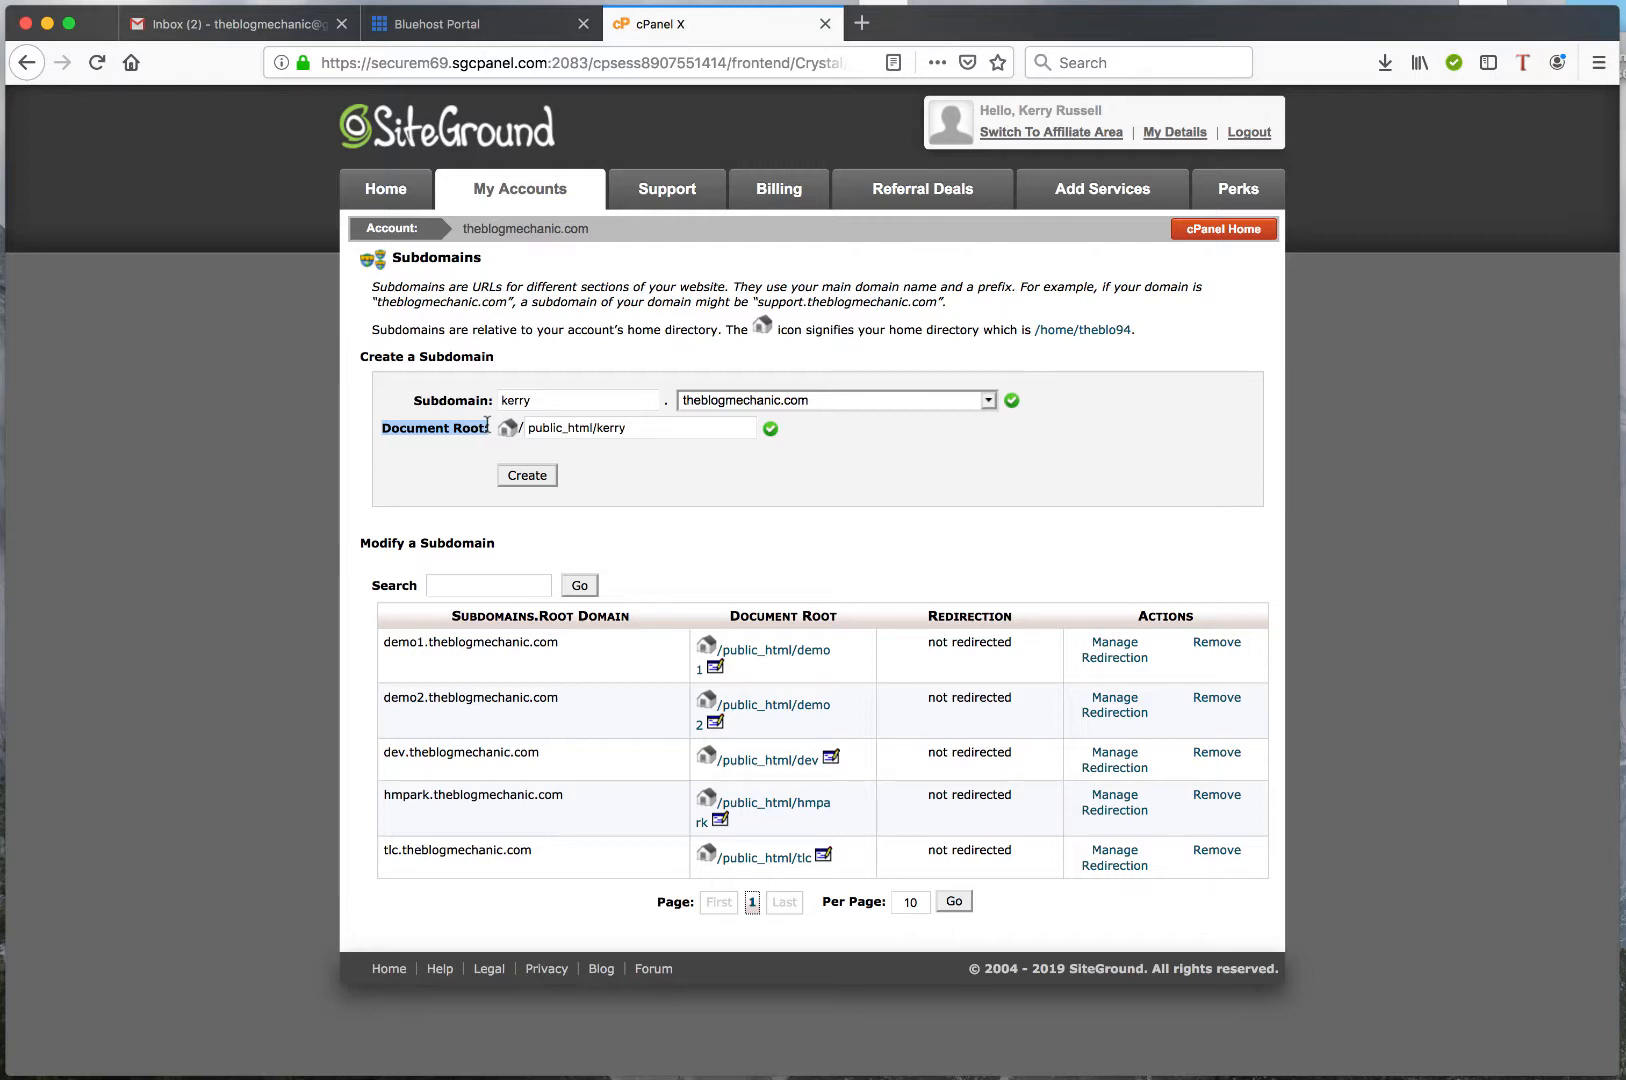
{"action": "left_click", "coordinate": [593, 428]}
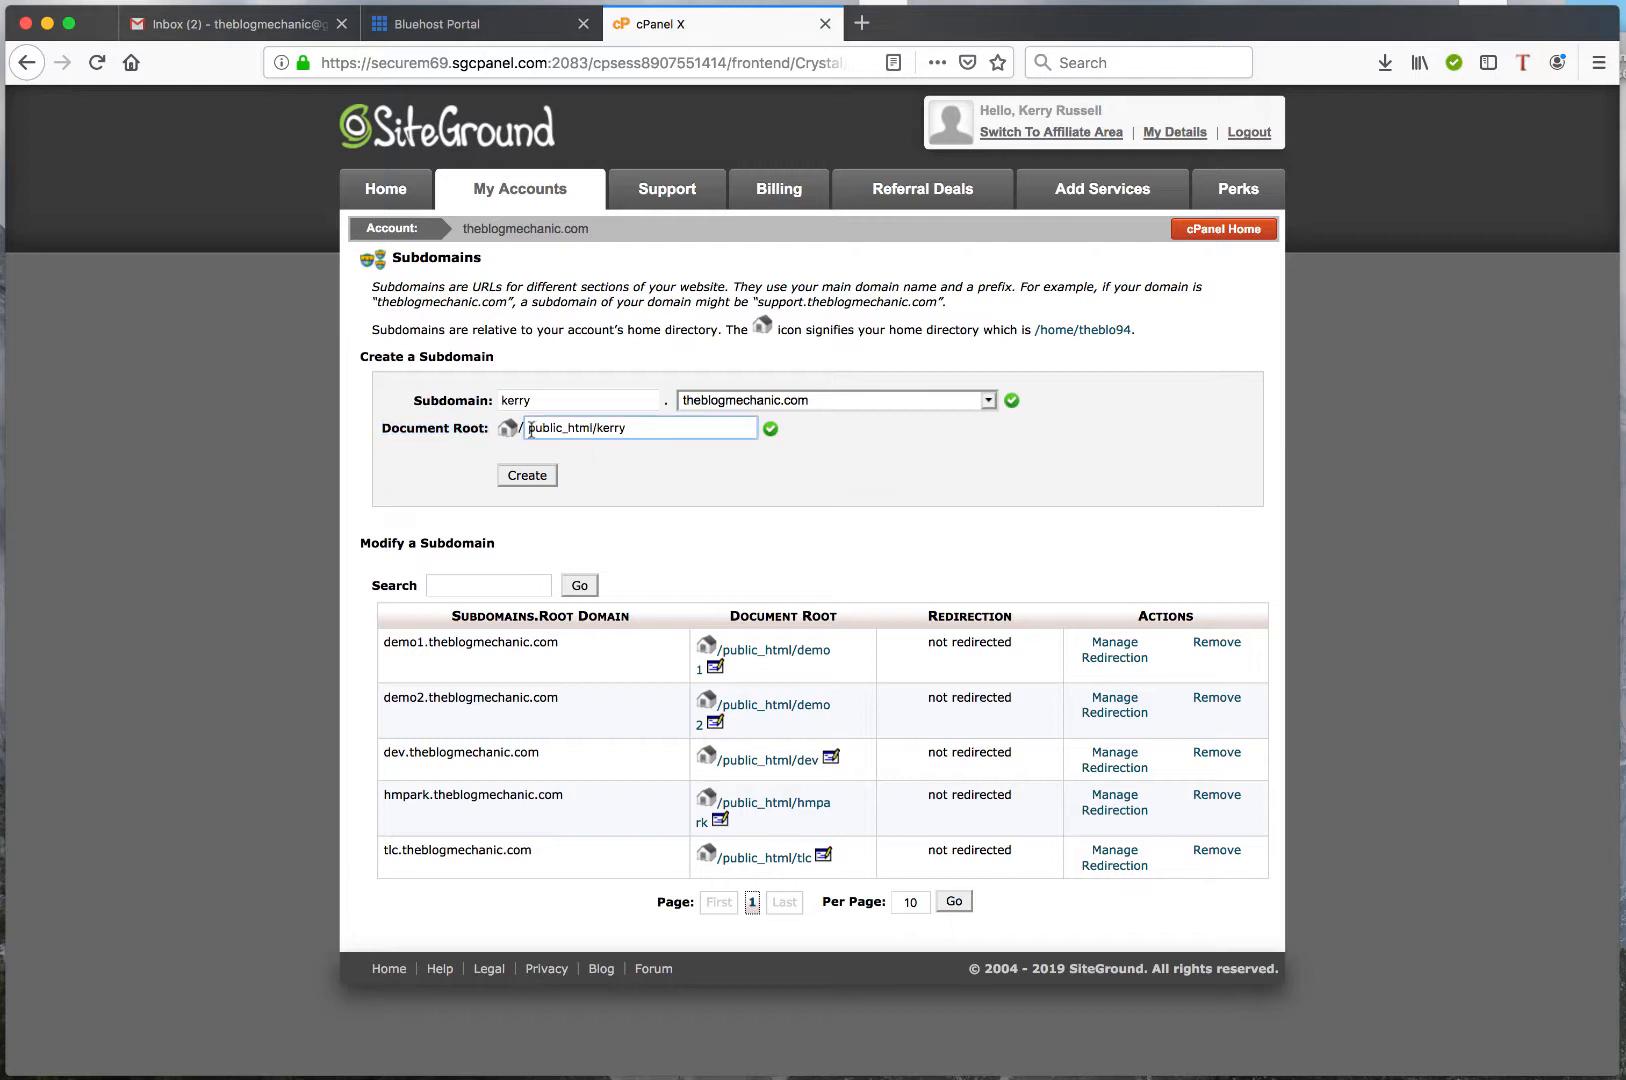
{"action": "left_click_drag", "start_coordinate": [530, 430], "coordinate": [601, 424]}
{"action": "left_click", "coordinate": [594, 428]}
{"action": "left_click_drag", "start_coordinate": [594, 428], "coordinate": [521, 428]}
{"action": "left_click", "coordinate": [613, 468]}
{"action": "left_click_drag", "start_coordinate": [650, 427], "coordinate": [518, 426]}
{"action": "left_click", "coordinate": [619, 467]}
{"action": "left_click", "coordinate": [526, 481]}
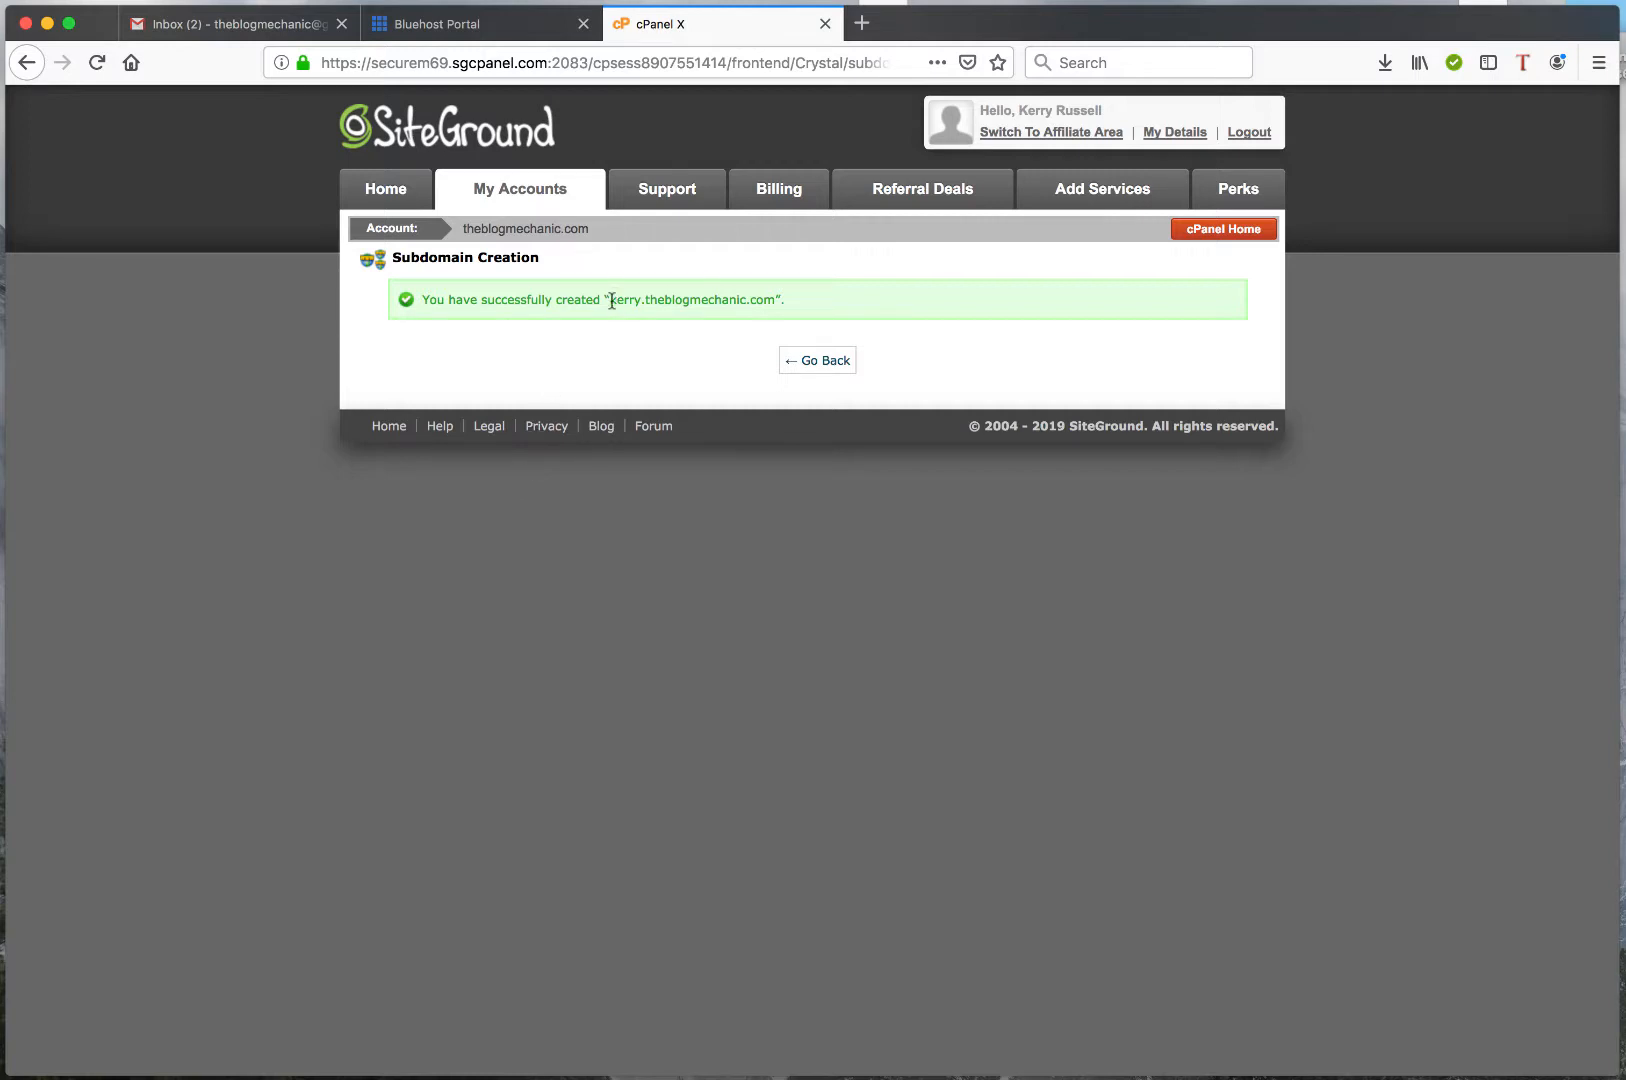
Copy the new theblogmechanic.com subdomain address and visit it in a new browser tab
{"action": "left_click_drag", "start_coordinate": [610, 301], "coordinate": [773, 298]}
{"action": "key", "text": "super+c"}
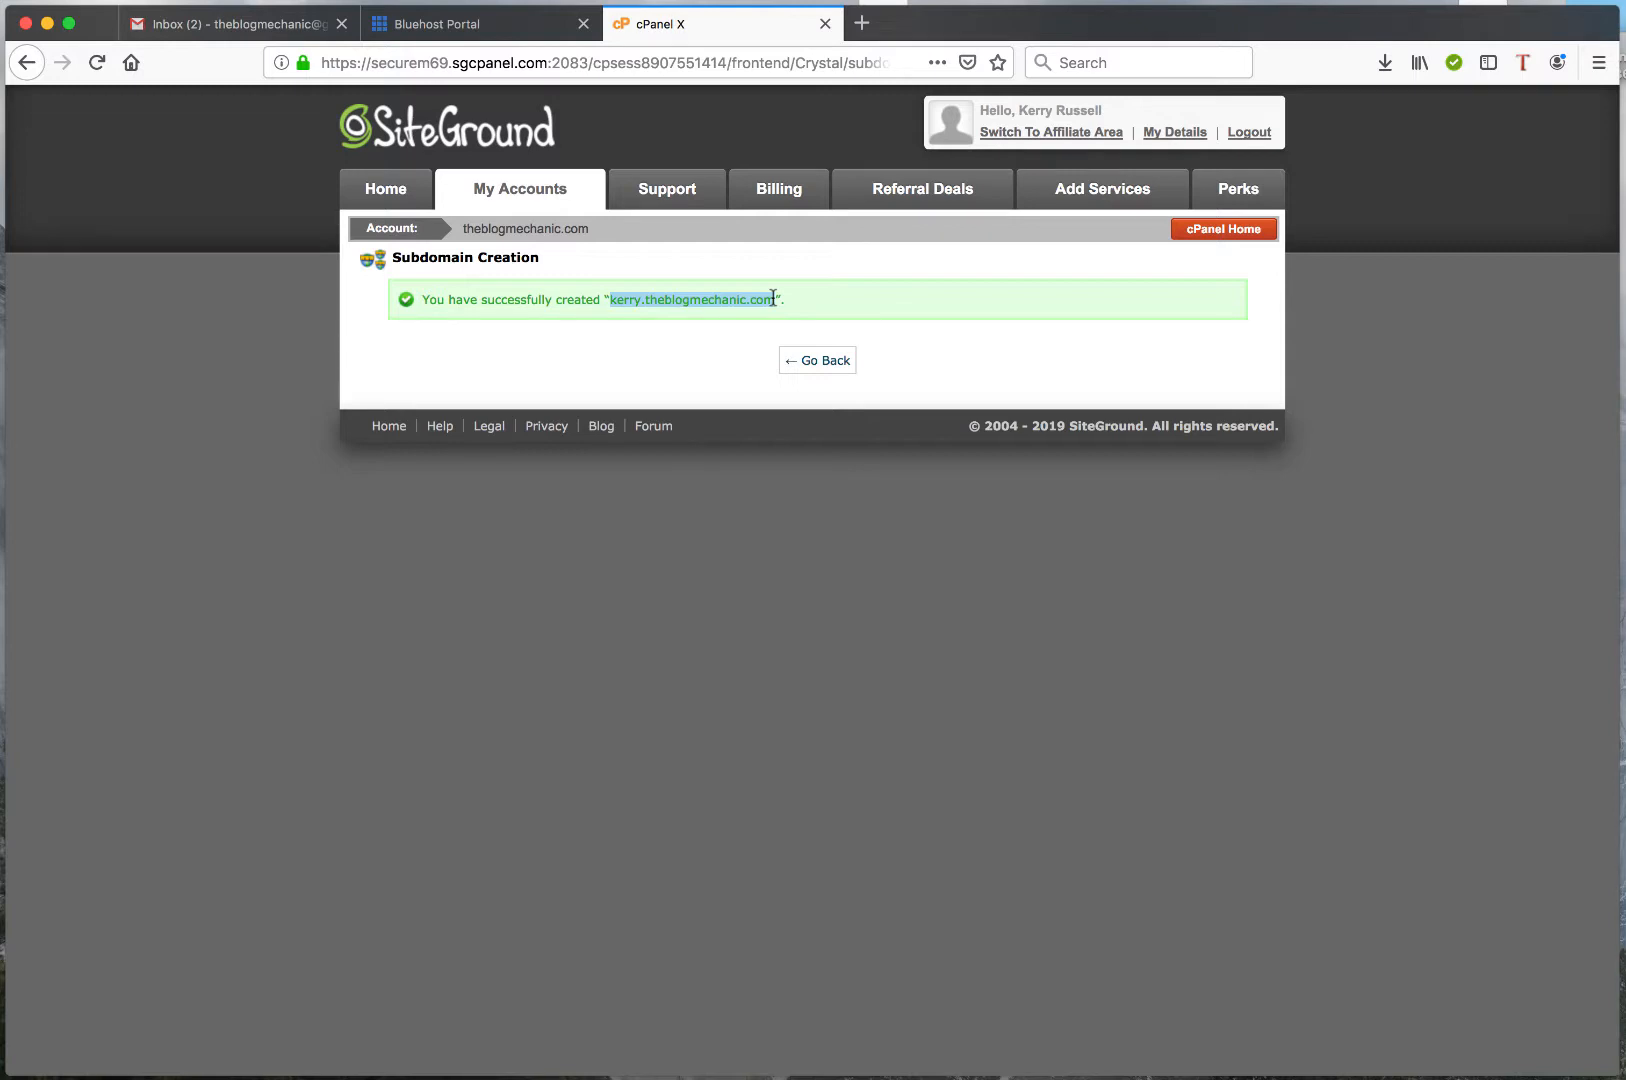
{"action": "left_click", "coordinate": [862, 23]}
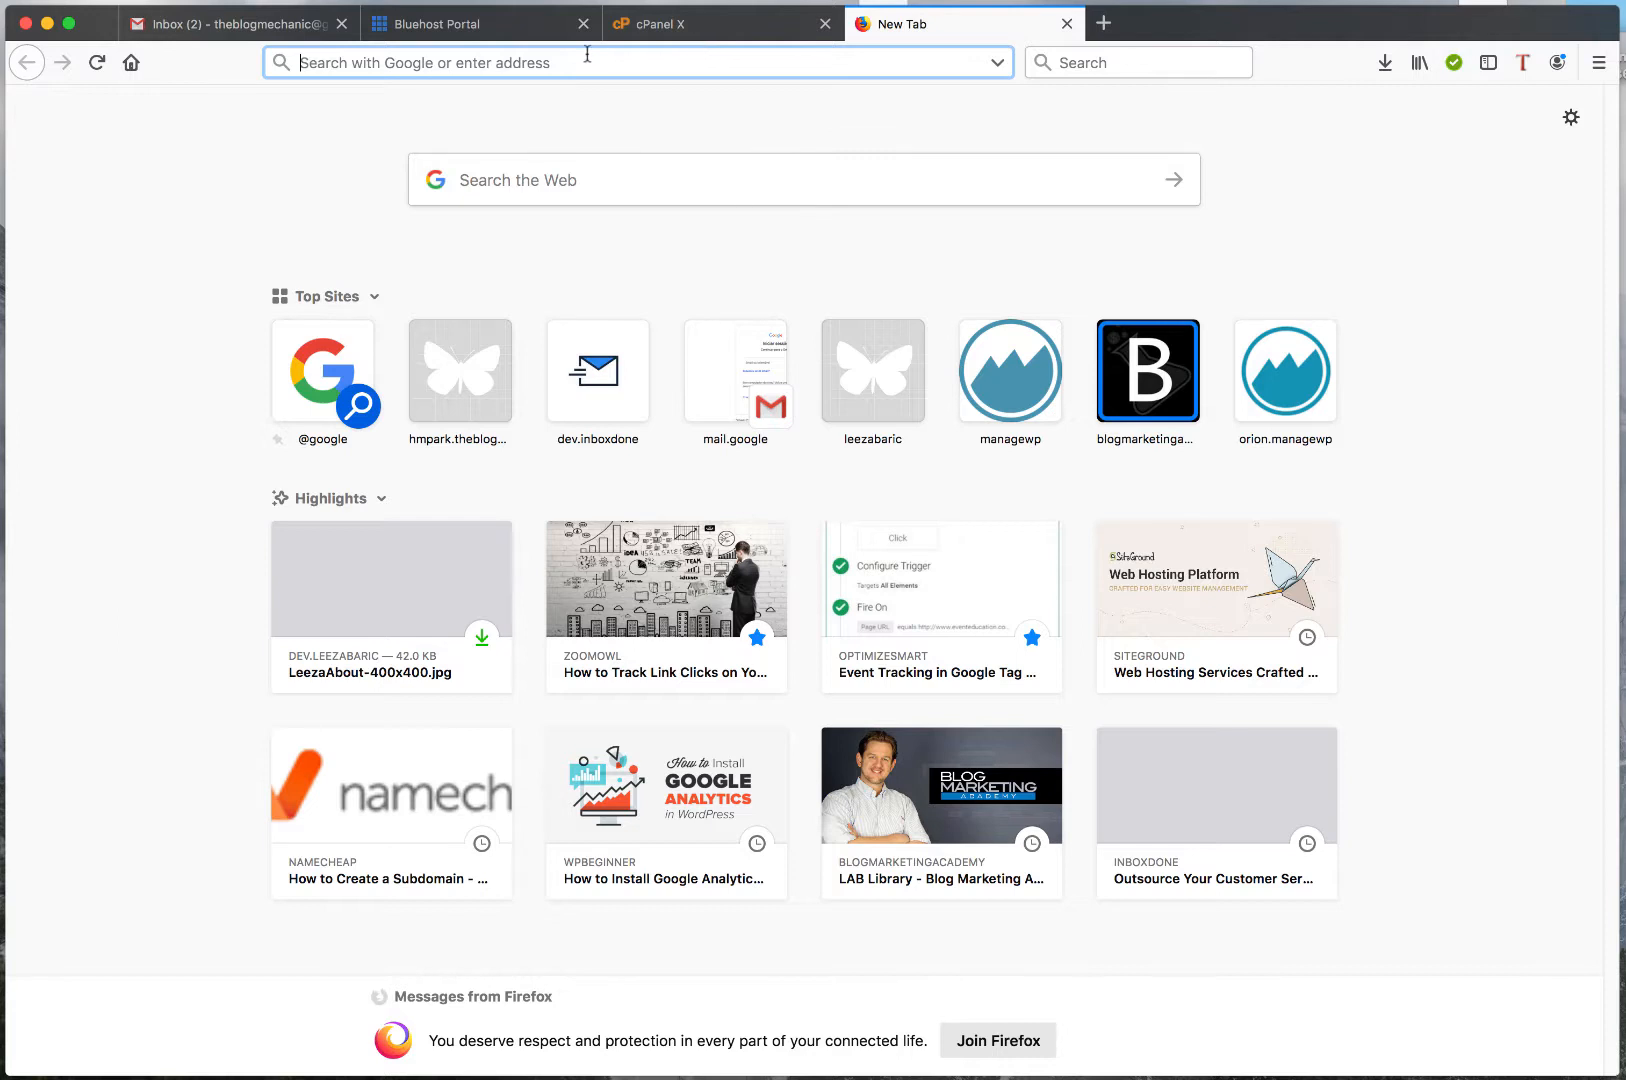
{"action": "key", "text": "super+v"}
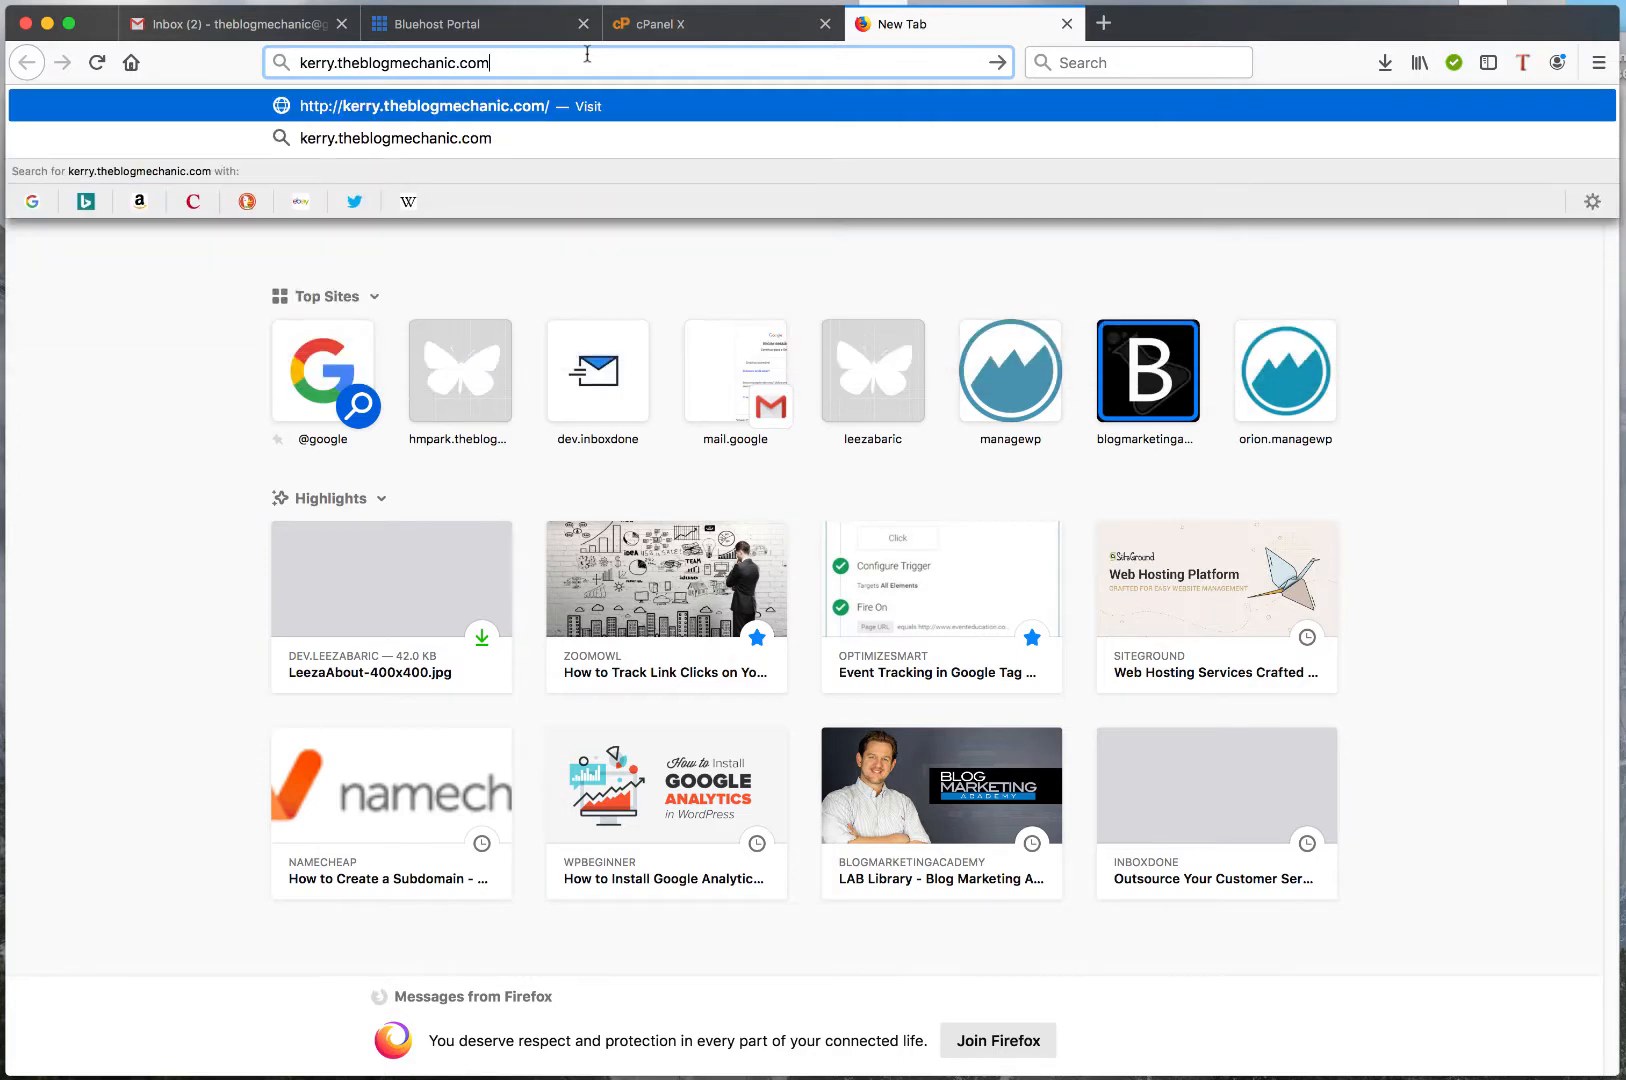
{"action": "key", "text": "Return"}
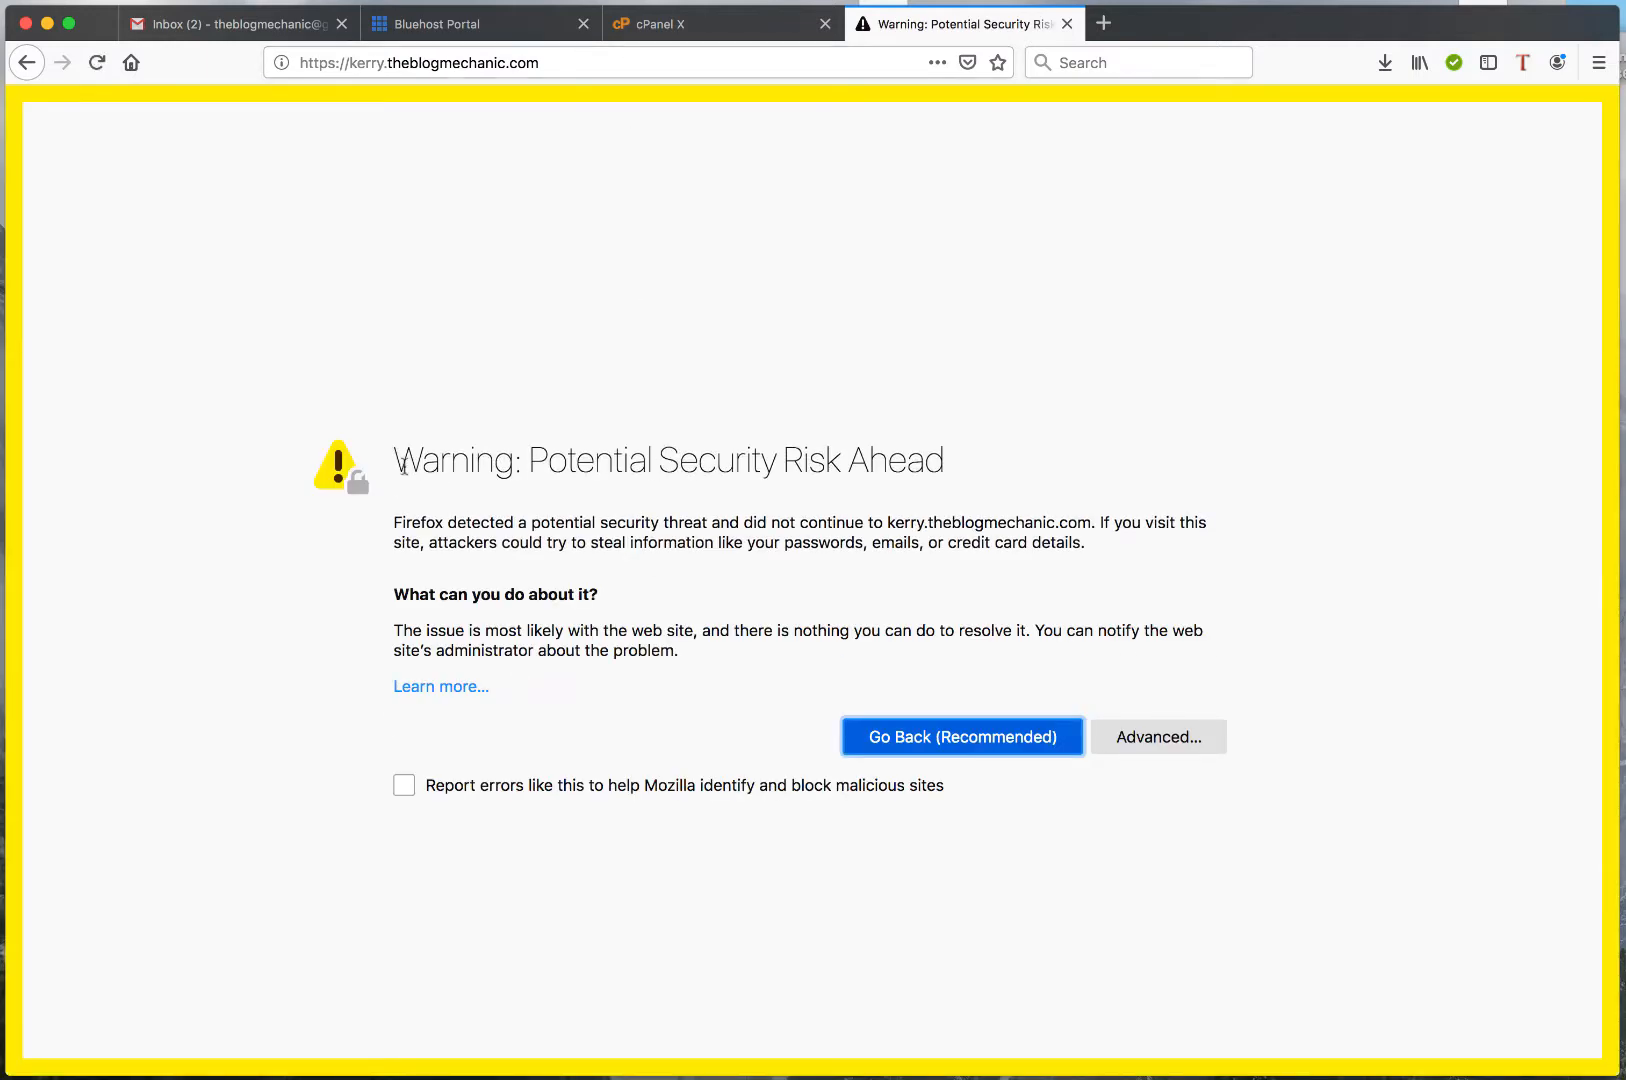
Examine the subdomain page's heading and the https part of its address, and close that browser tab
{"action": "left_click_drag", "start_coordinate": [398, 459], "coordinate": [952, 472]}
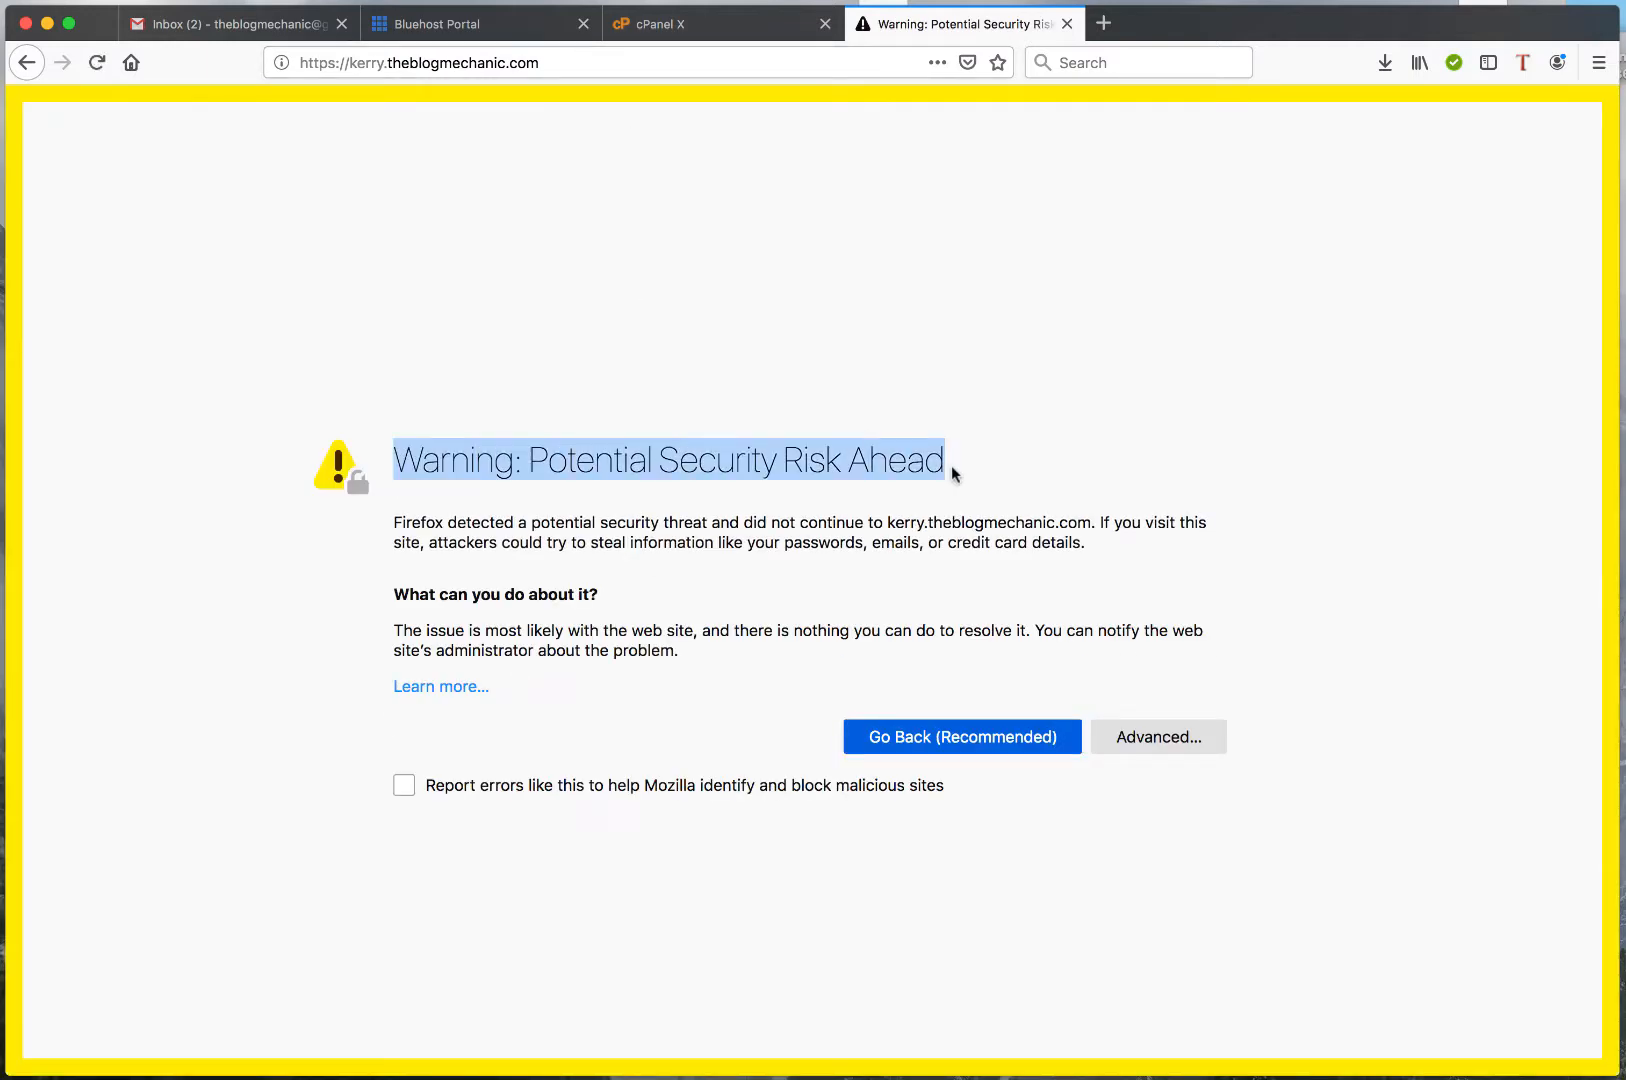
{"action": "left_click_drag", "start_coordinate": [343, 62], "coordinate": [287, 64]}
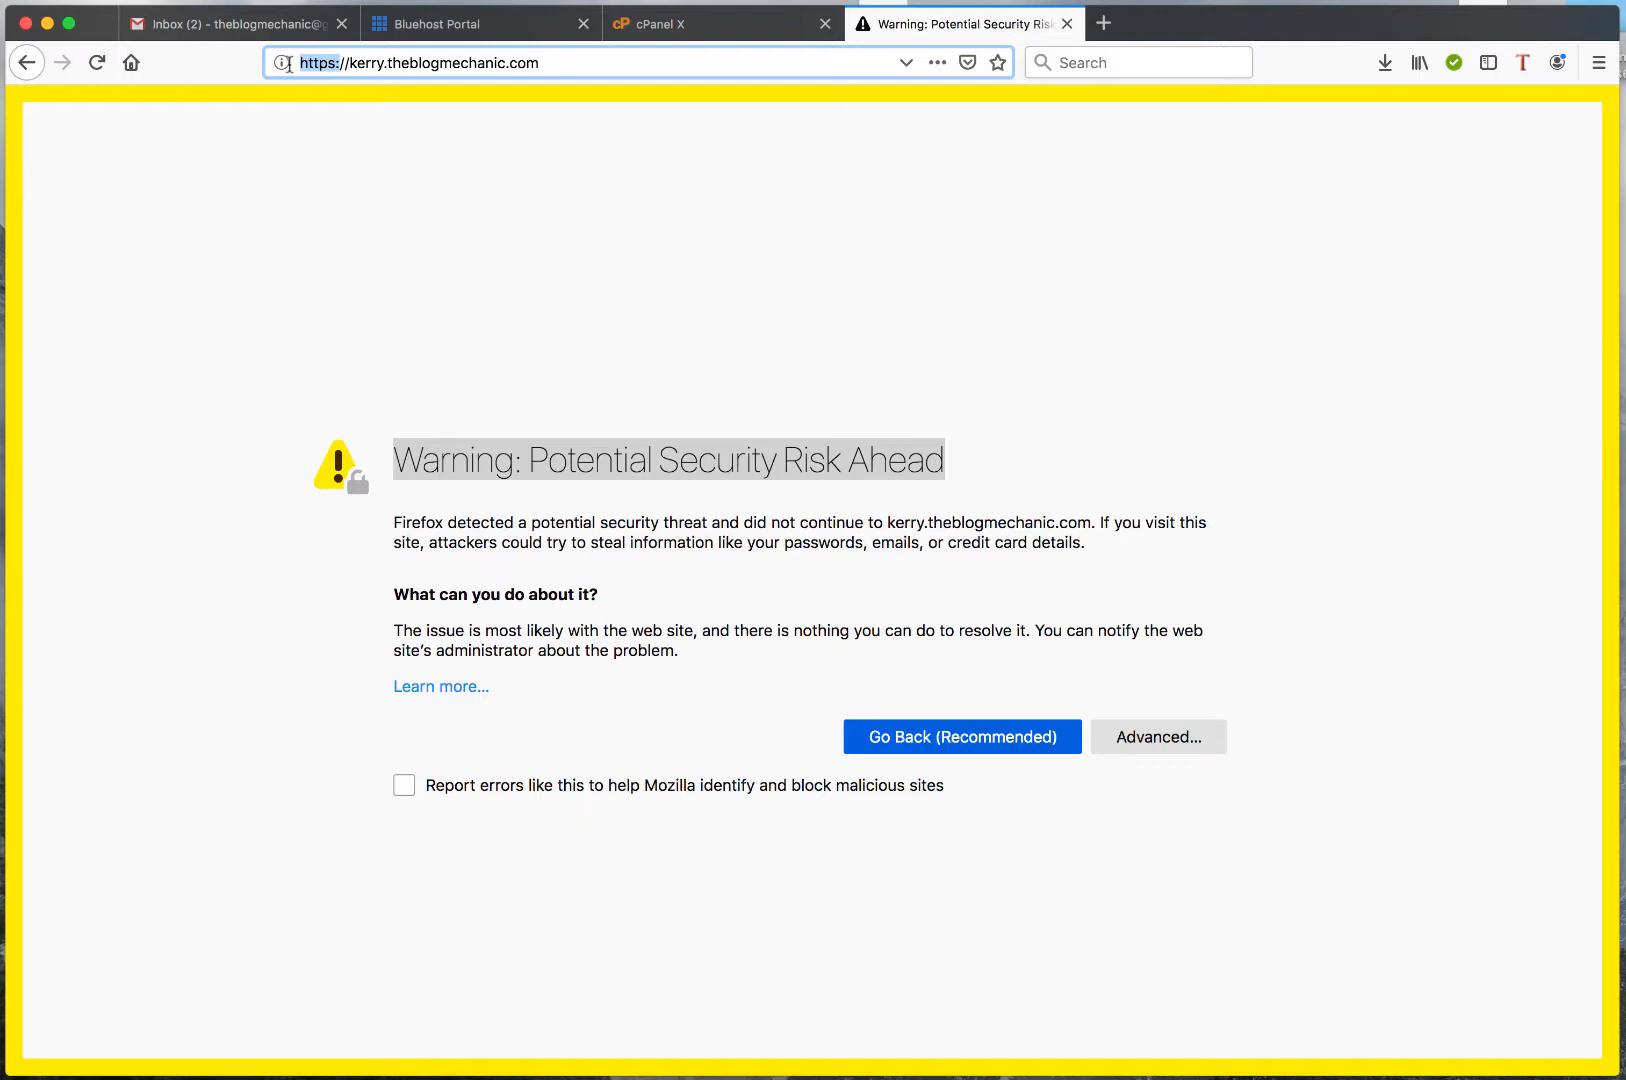
{"action": "left_click", "coordinate": [424, 62]}
{"action": "left_click_drag", "start_coordinate": [555, 63], "coordinate": [299, 62]}
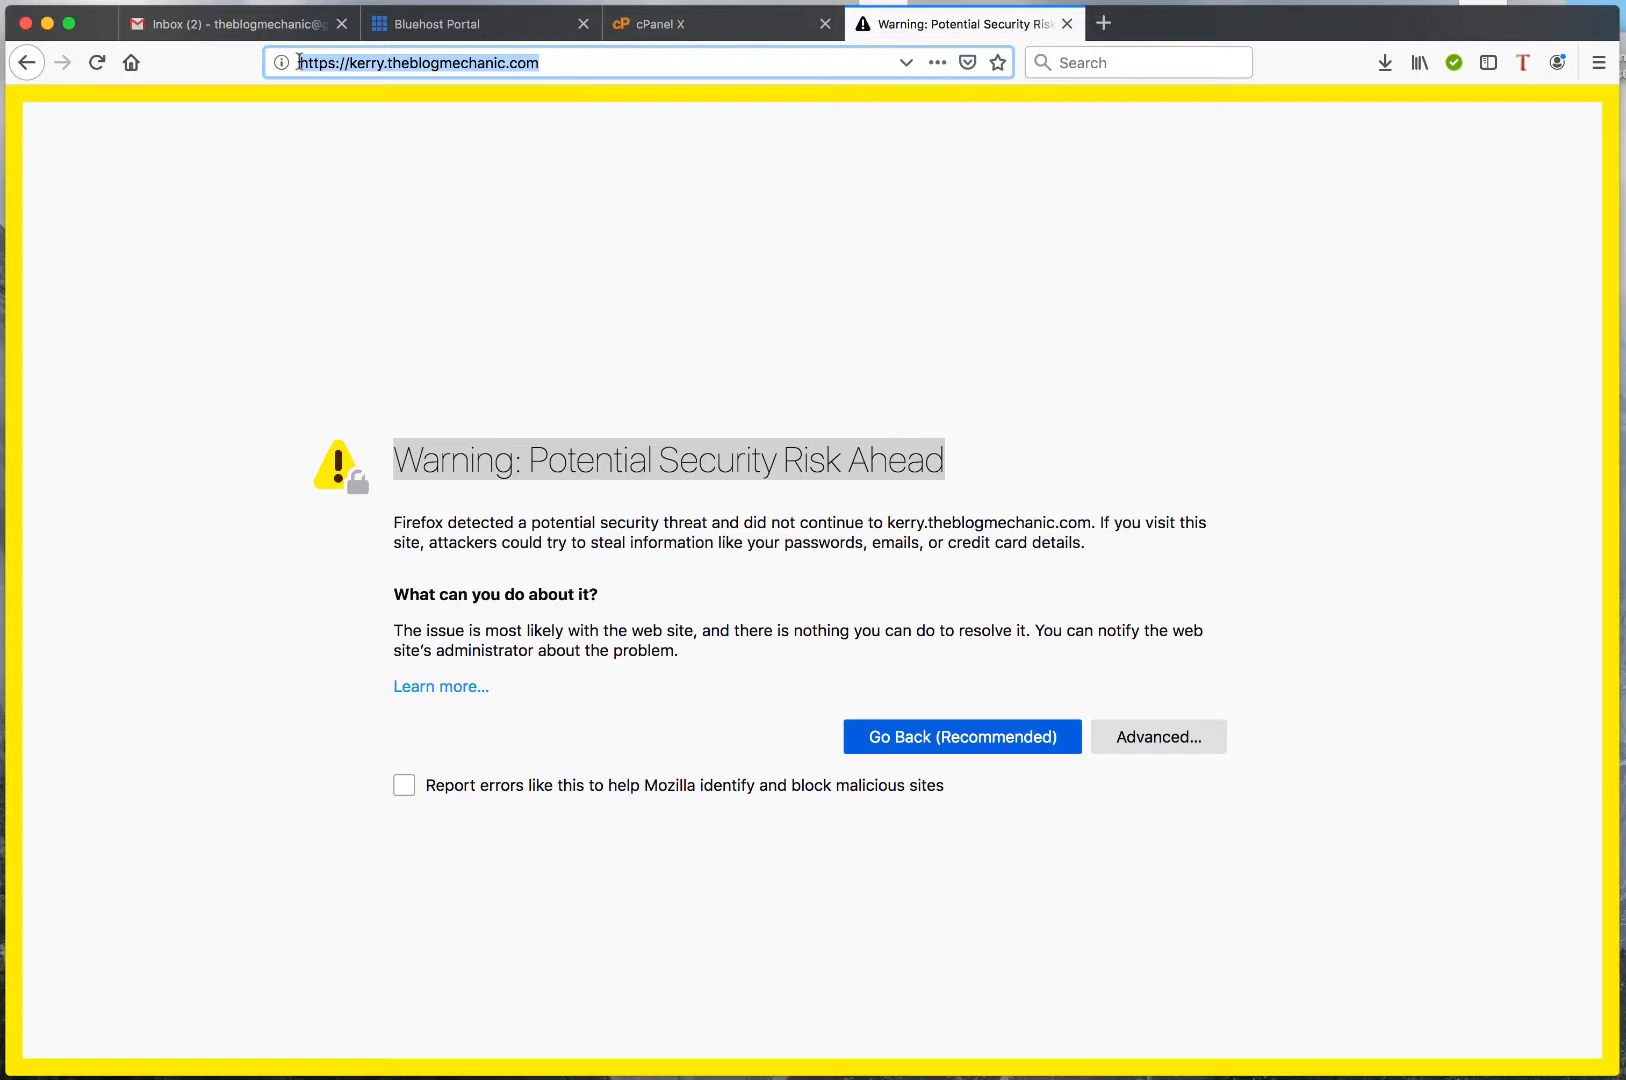
{"action": "left_click", "coordinate": [1066, 24]}
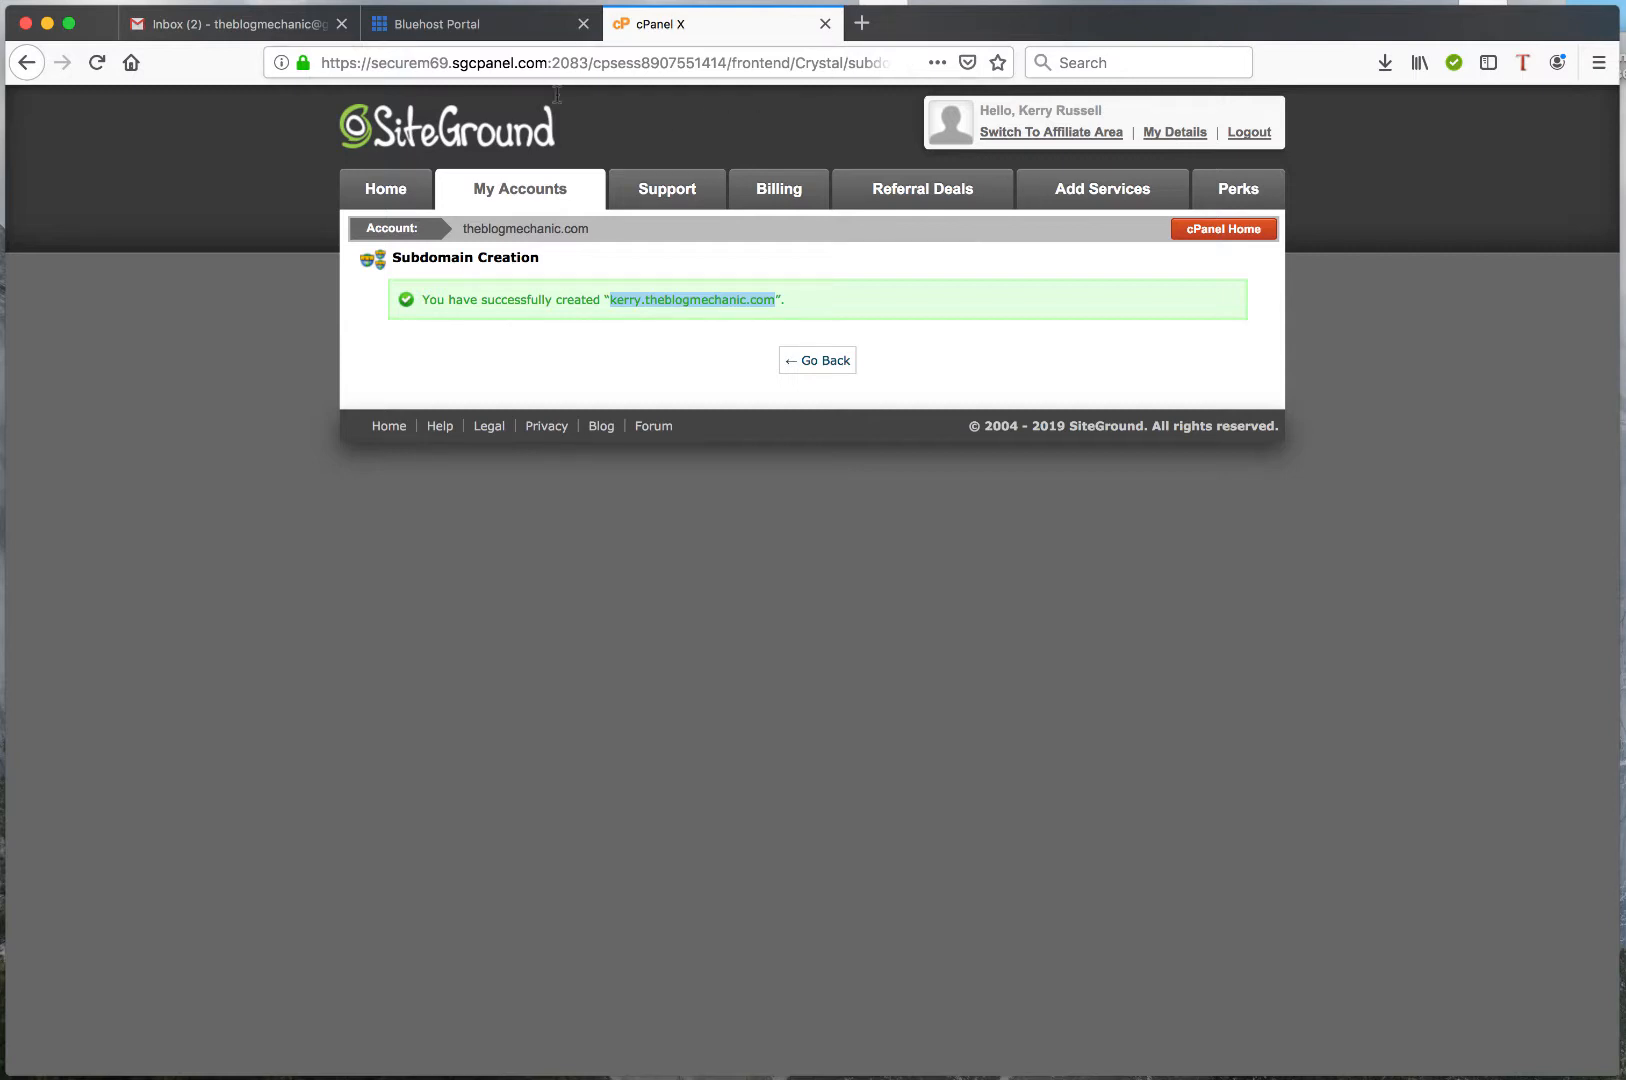
Switch to the Bluehost portal and open the subdomain management page for its domains
{"action": "left_click", "coordinate": [443, 26]}
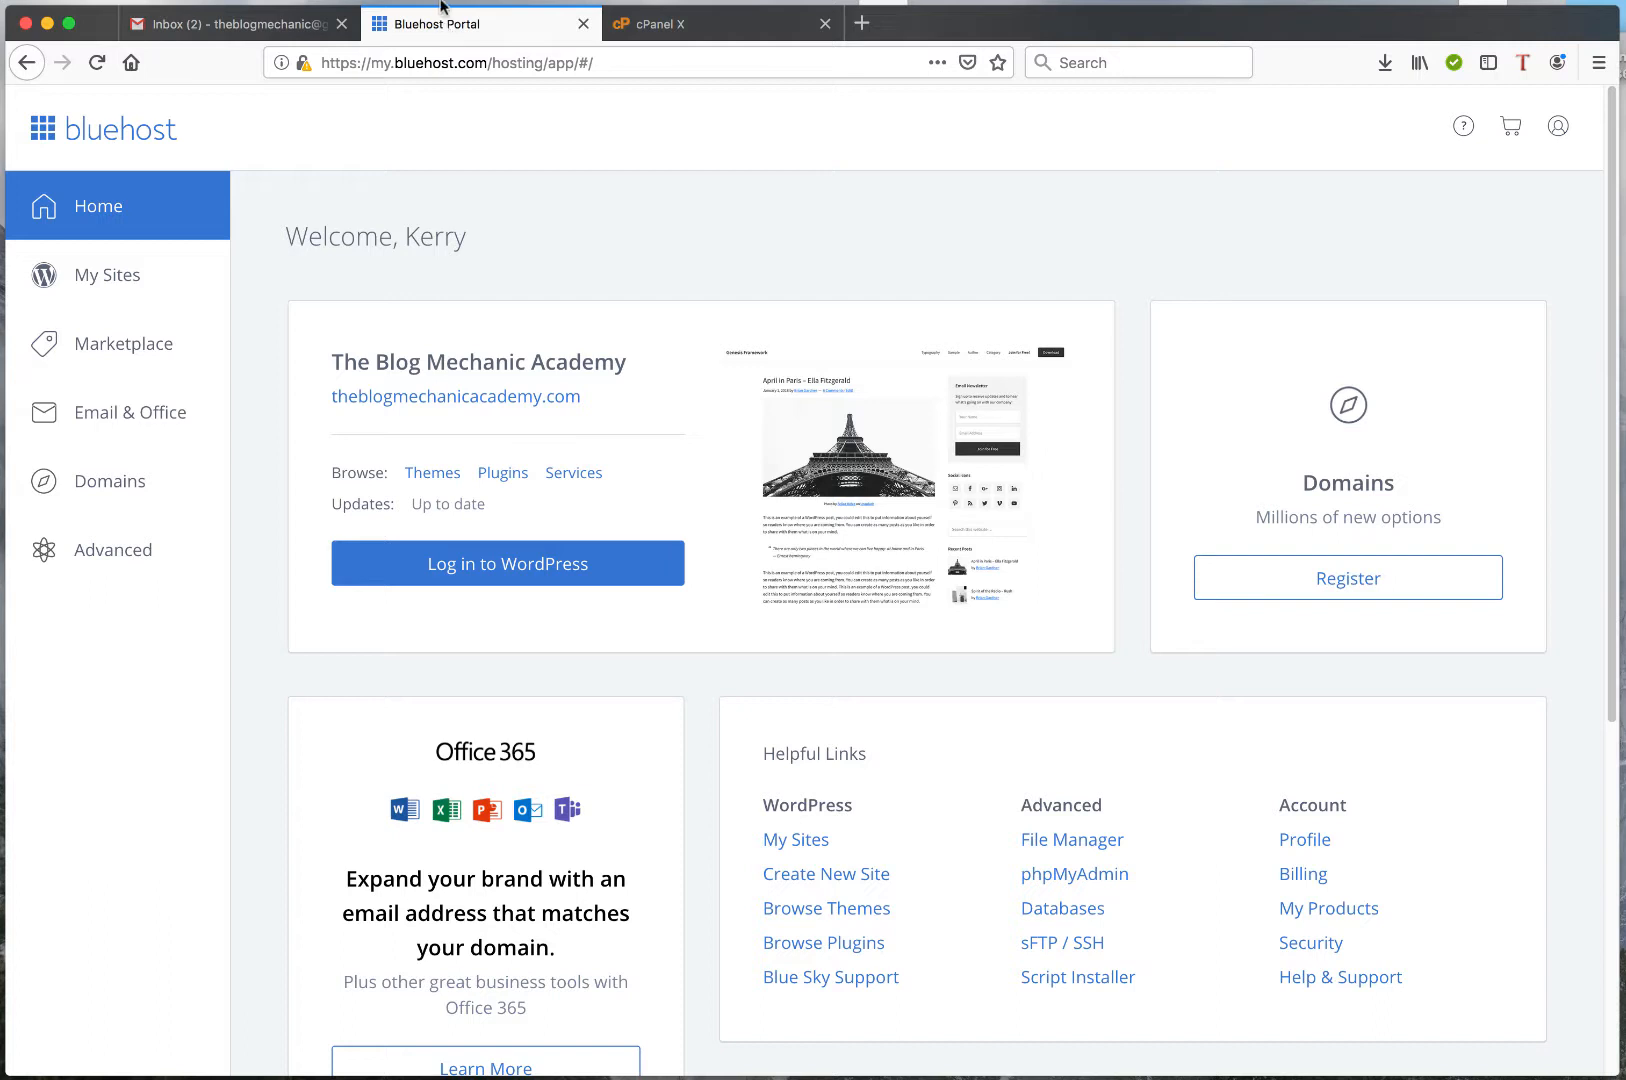
{"action": "left_click", "coordinate": [112, 485]}
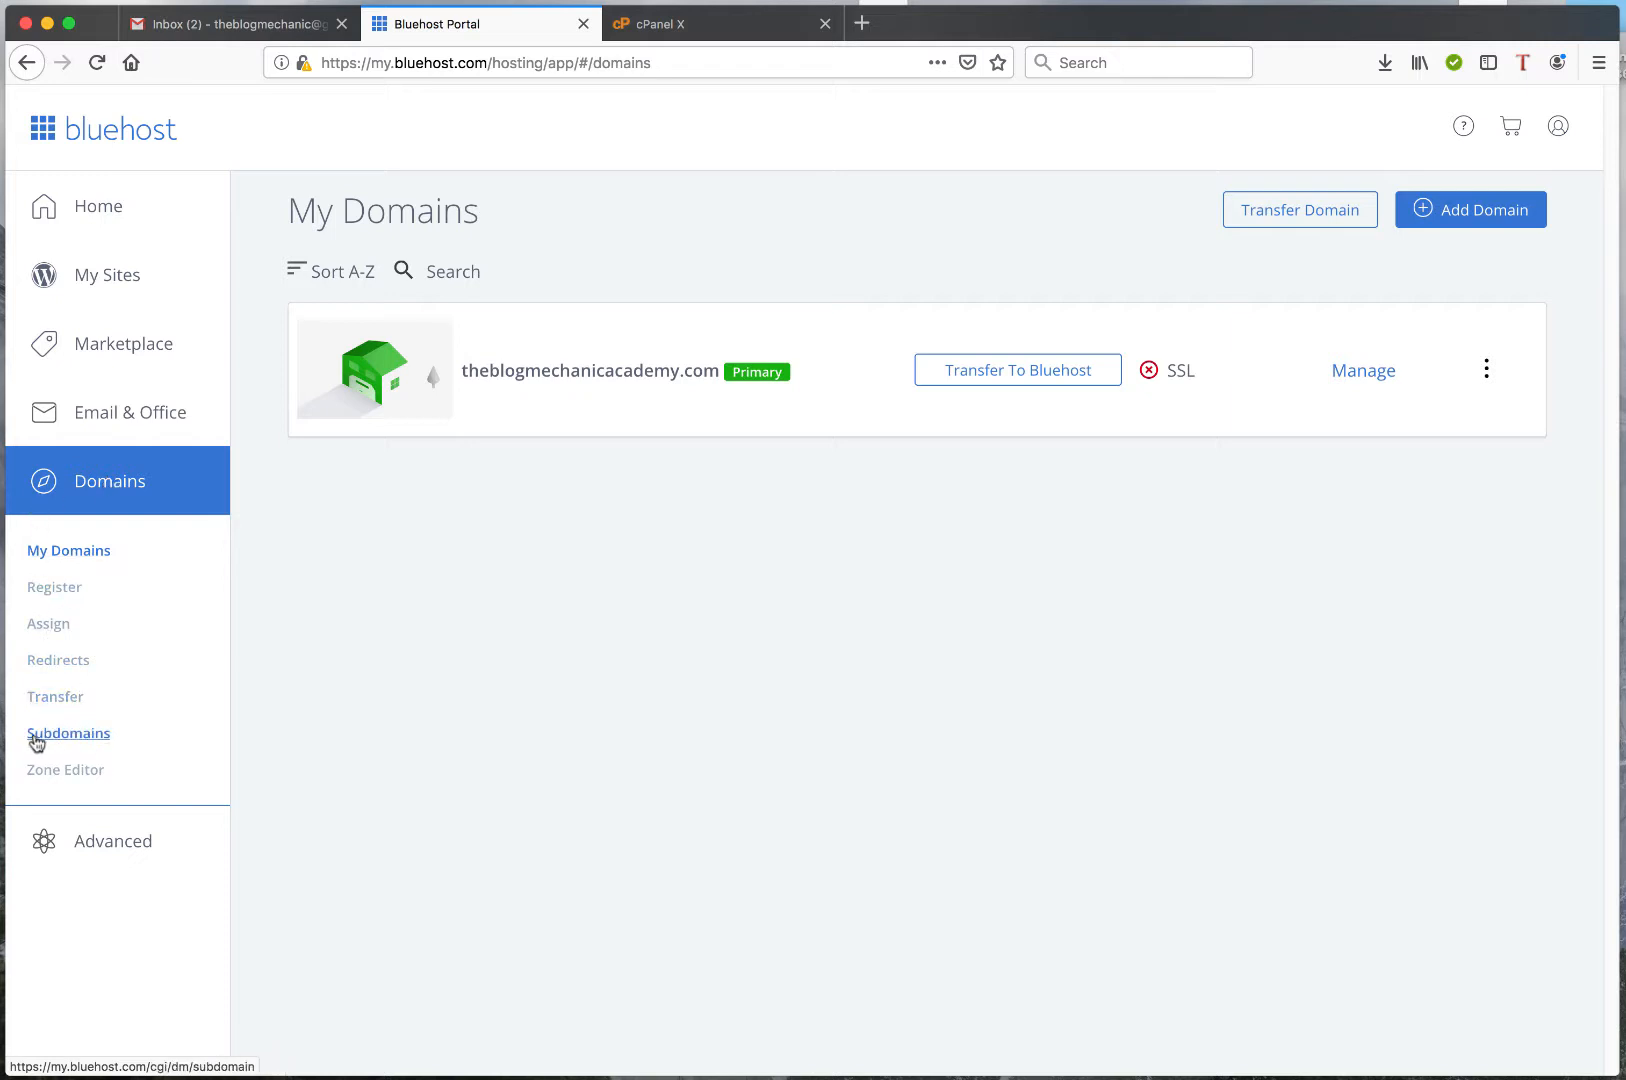
{"action": "left_click", "coordinate": [77, 742]}
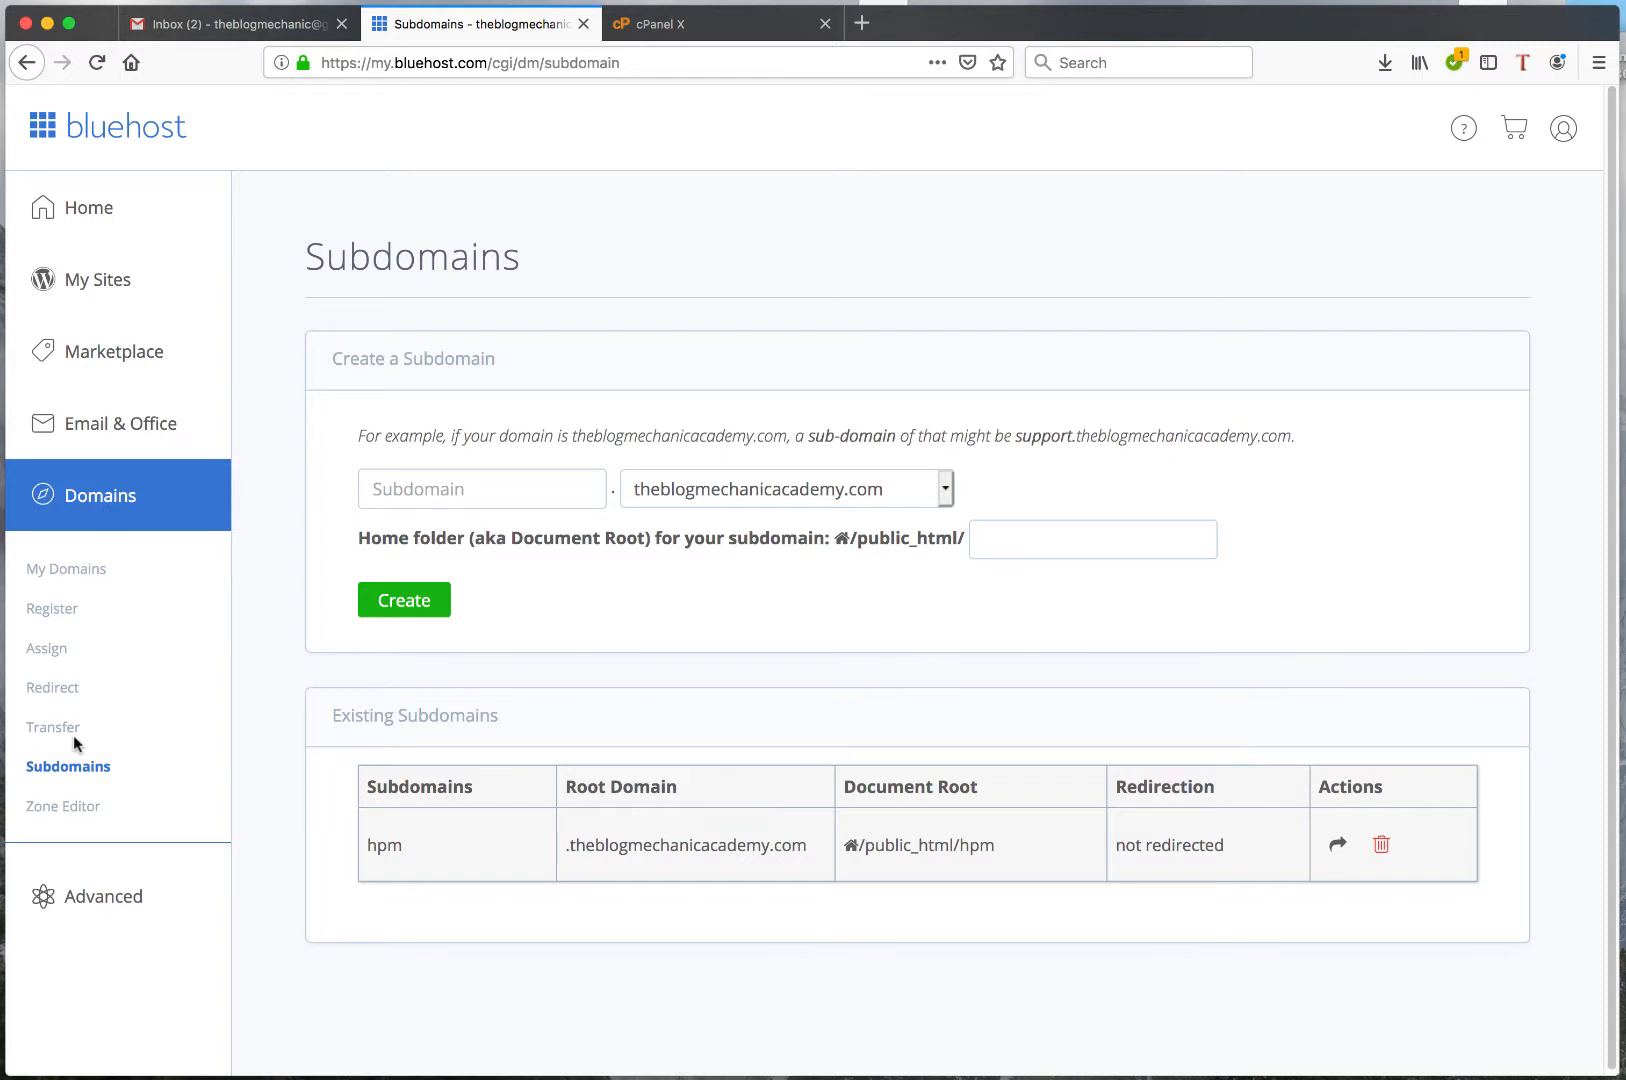
Create a theblogmechanicacademy.com subdomain prefixed with the account owner's first name, keeping the automatically filled home folder under public_html
{"action": "left_click", "coordinate": [405, 487]}
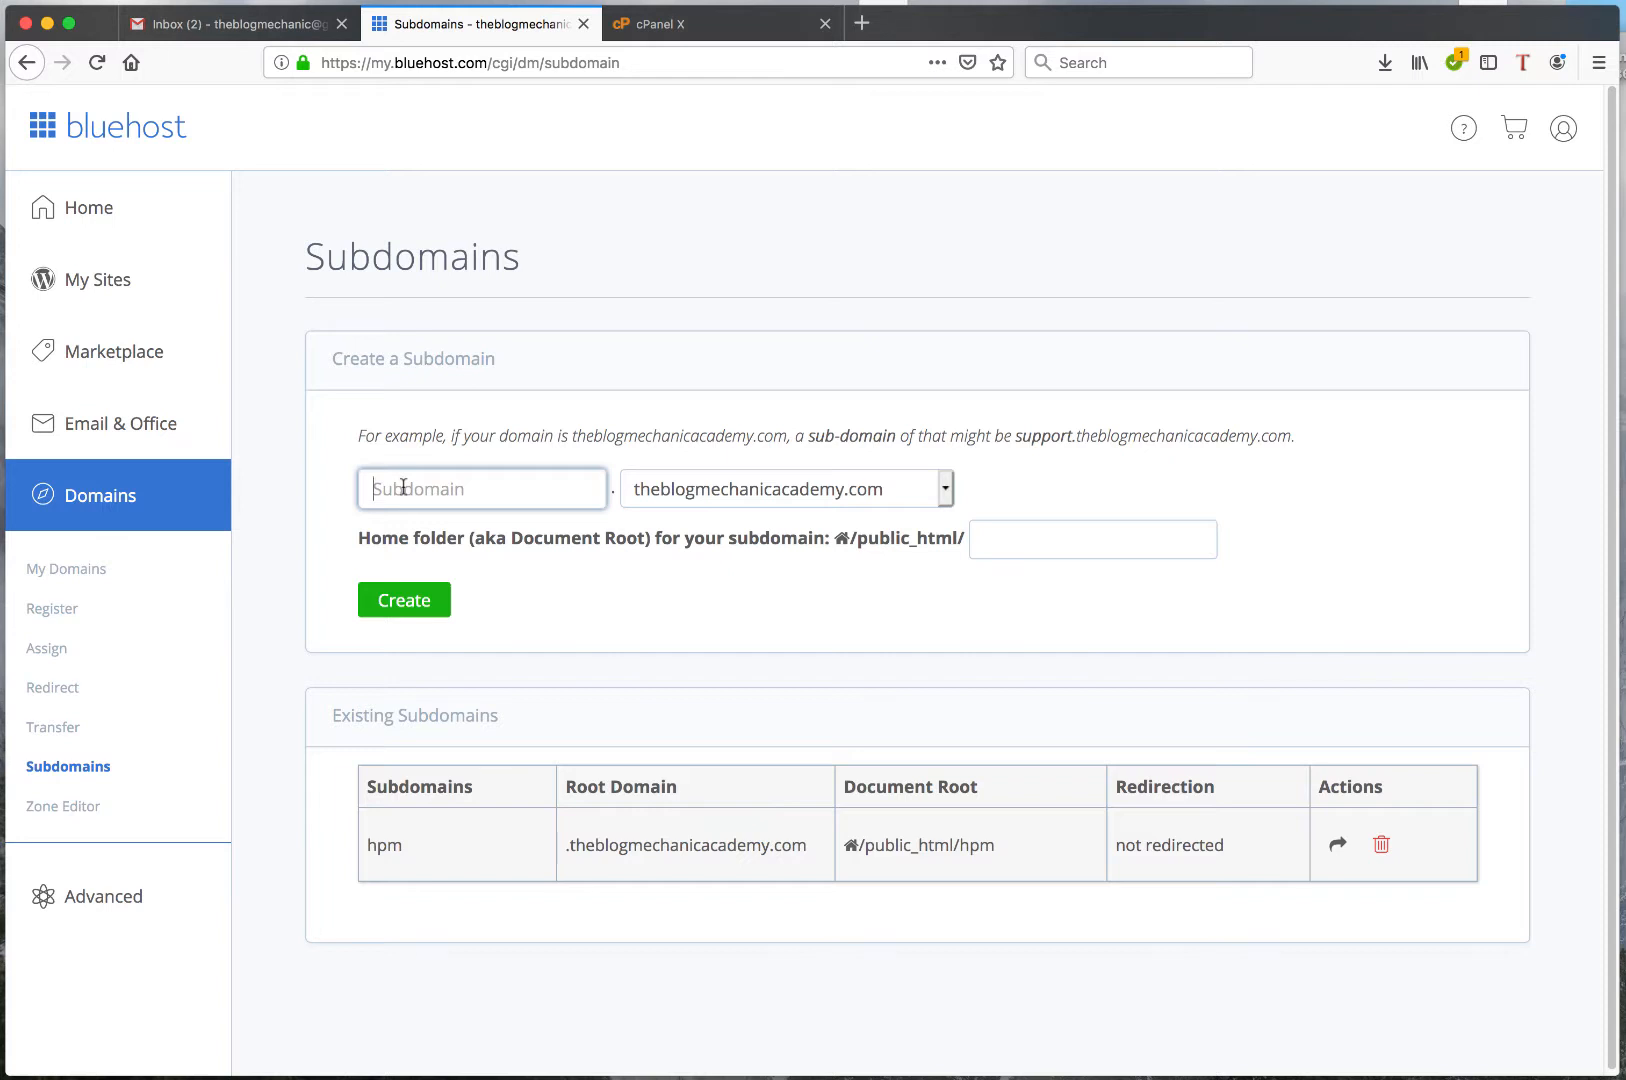
{"action": "type", "text": "kerry"}
{"action": "left_click", "coordinate": [943, 487]}
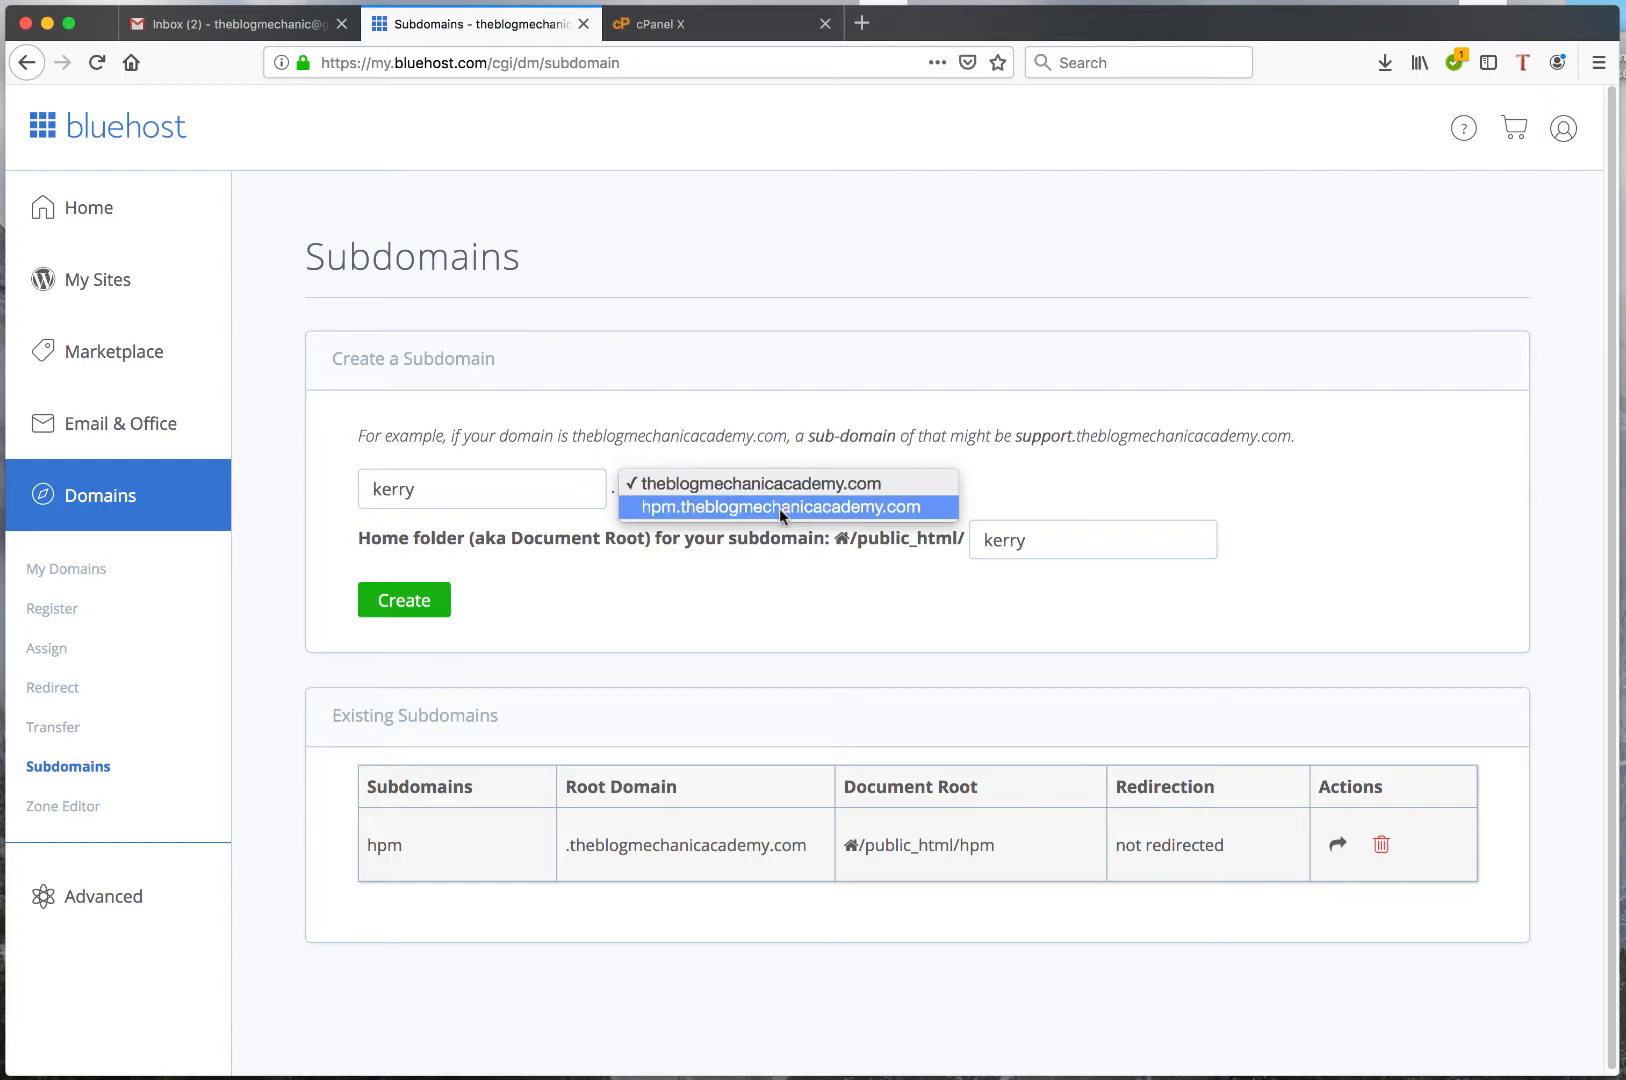
{"action": "left_click", "coordinate": [716, 488]}
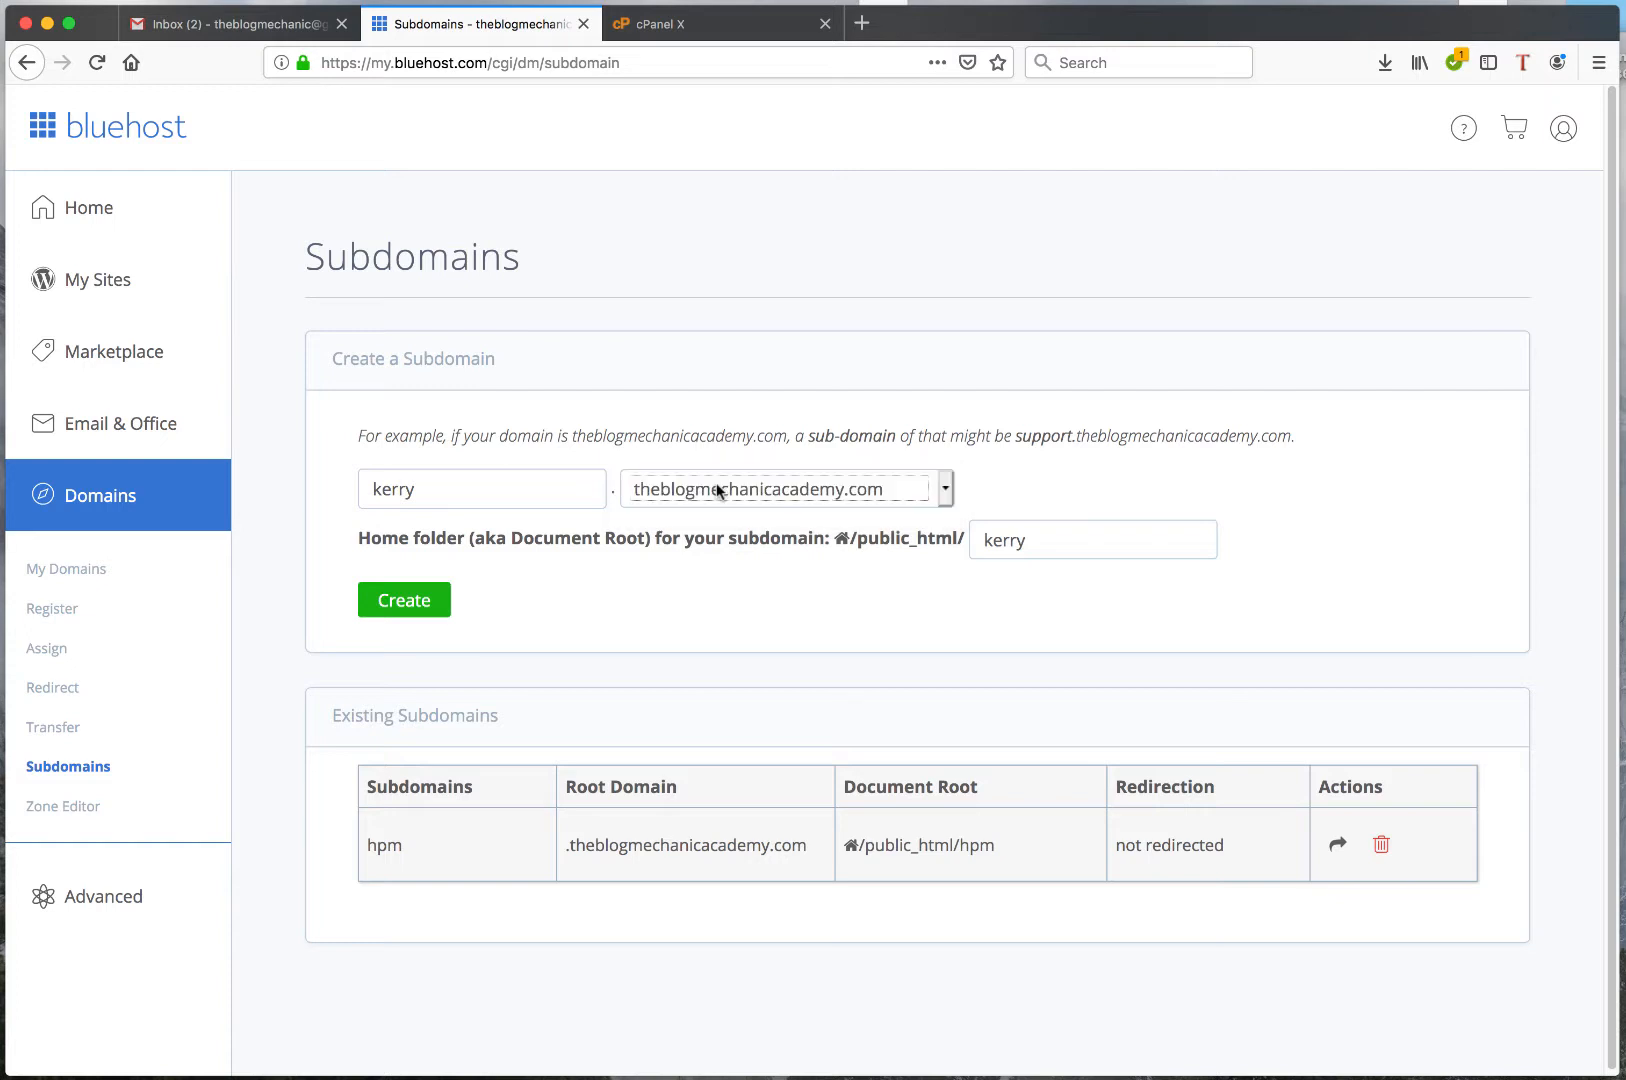
{"action": "left_click", "coordinate": [1049, 605]}
{"action": "left_click", "coordinate": [1049, 542]}
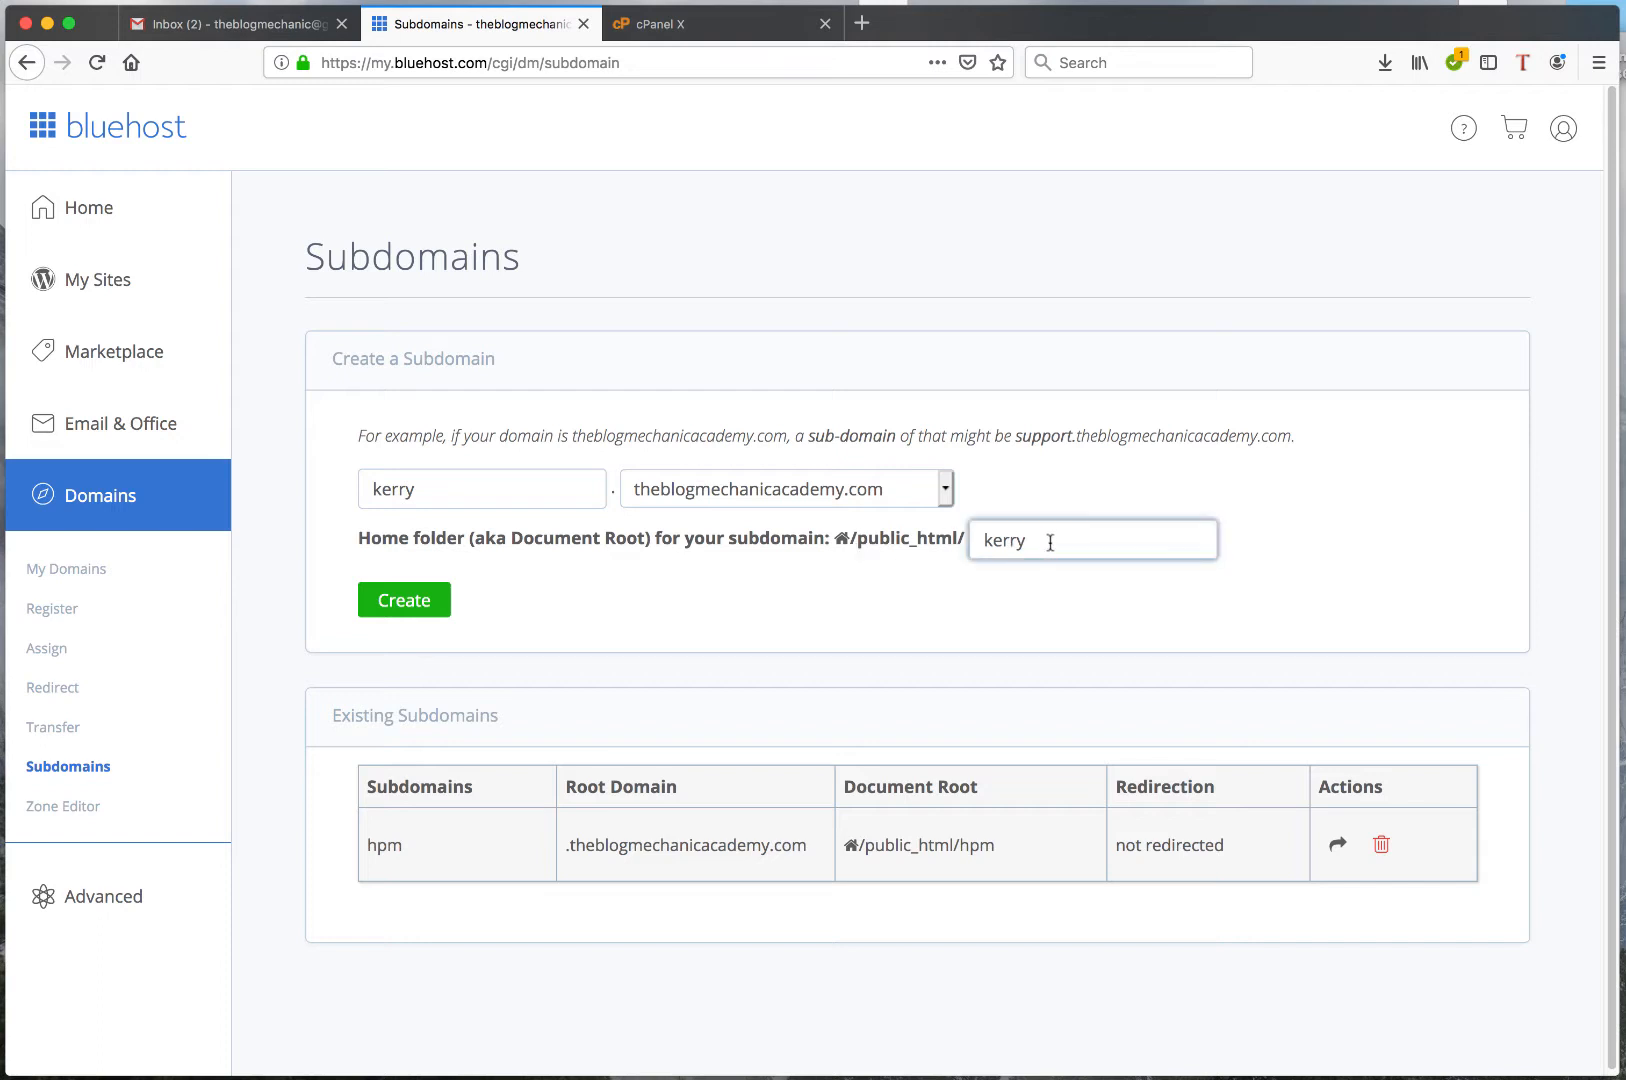
{"action": "left_click_drag", "start_coordinate": [1049, 542], "coordinate": [950, 545]}
{"action": "left_click", "coordinate": [810, 600]}
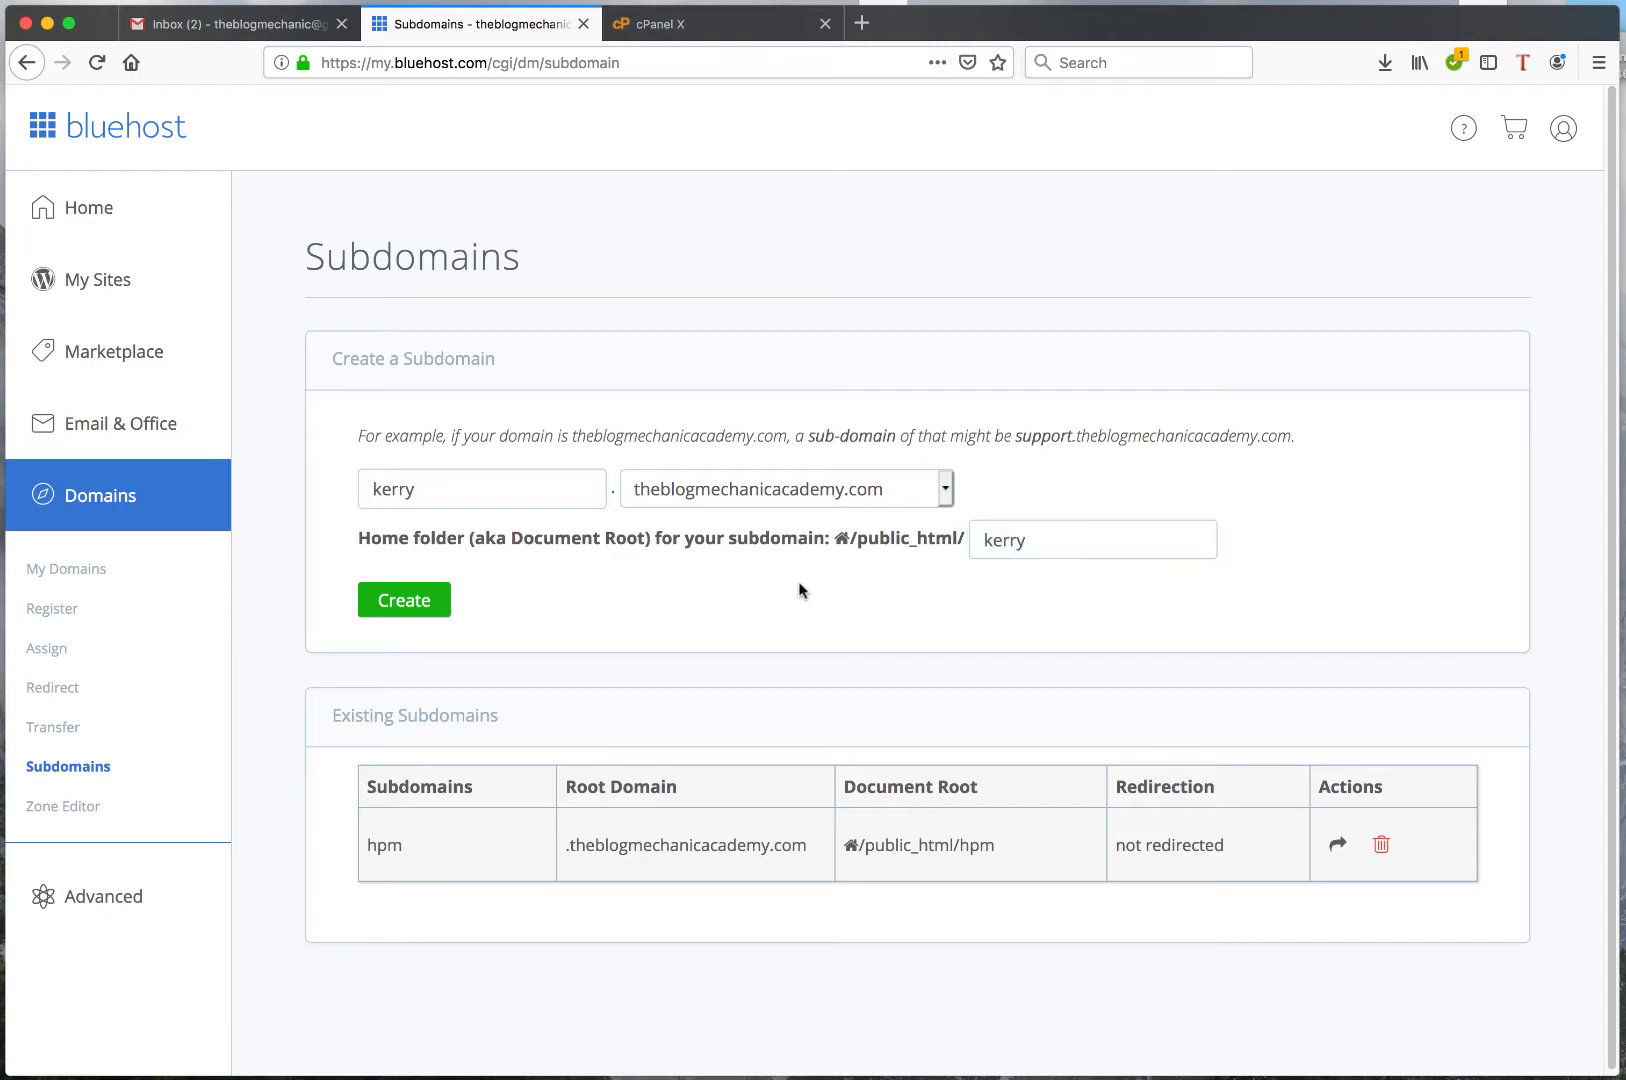
{"action": "left_click", "coordinate": [405, 602]}
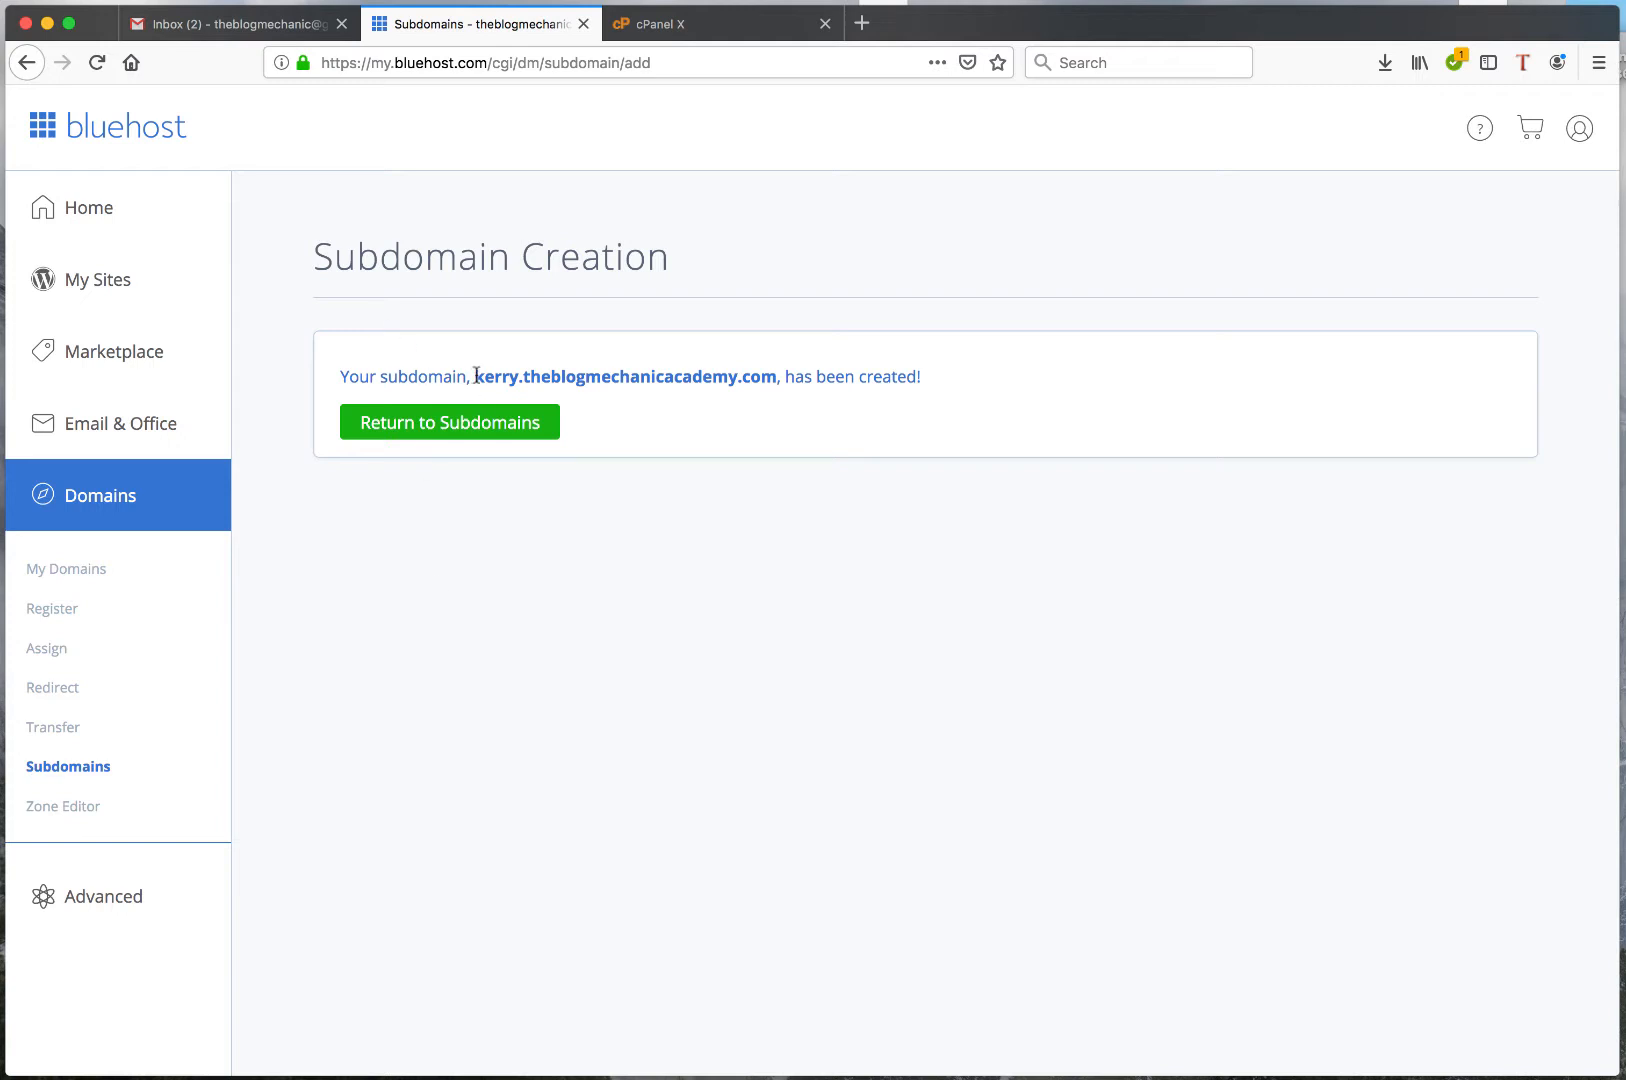
Copy the new theblogmechanicacademy.com subdomain address, visit it in a new browser tab and examine the page's heading
{"action": "left_click_drag", "start_coordinate": [474, 376], "coordinate": [773, 376]}
{"action": "key", "text": "super+c"}
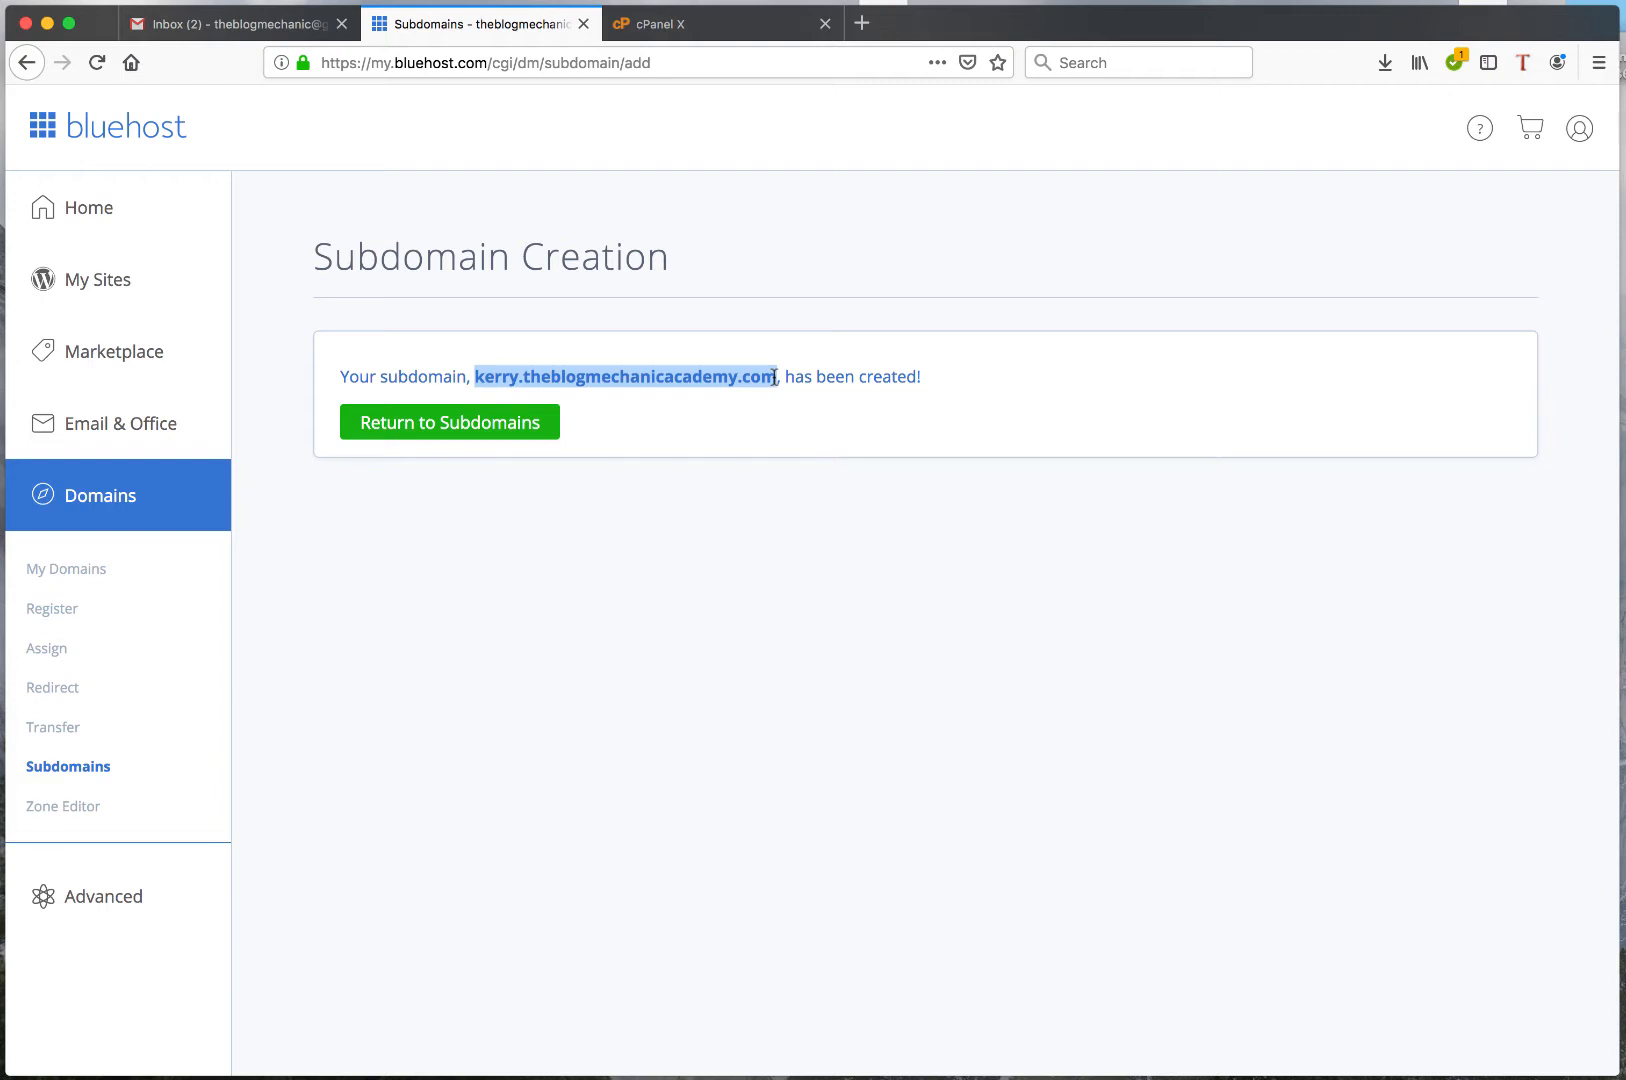
{"action": "left_click", "coordinate": [862, 22]}
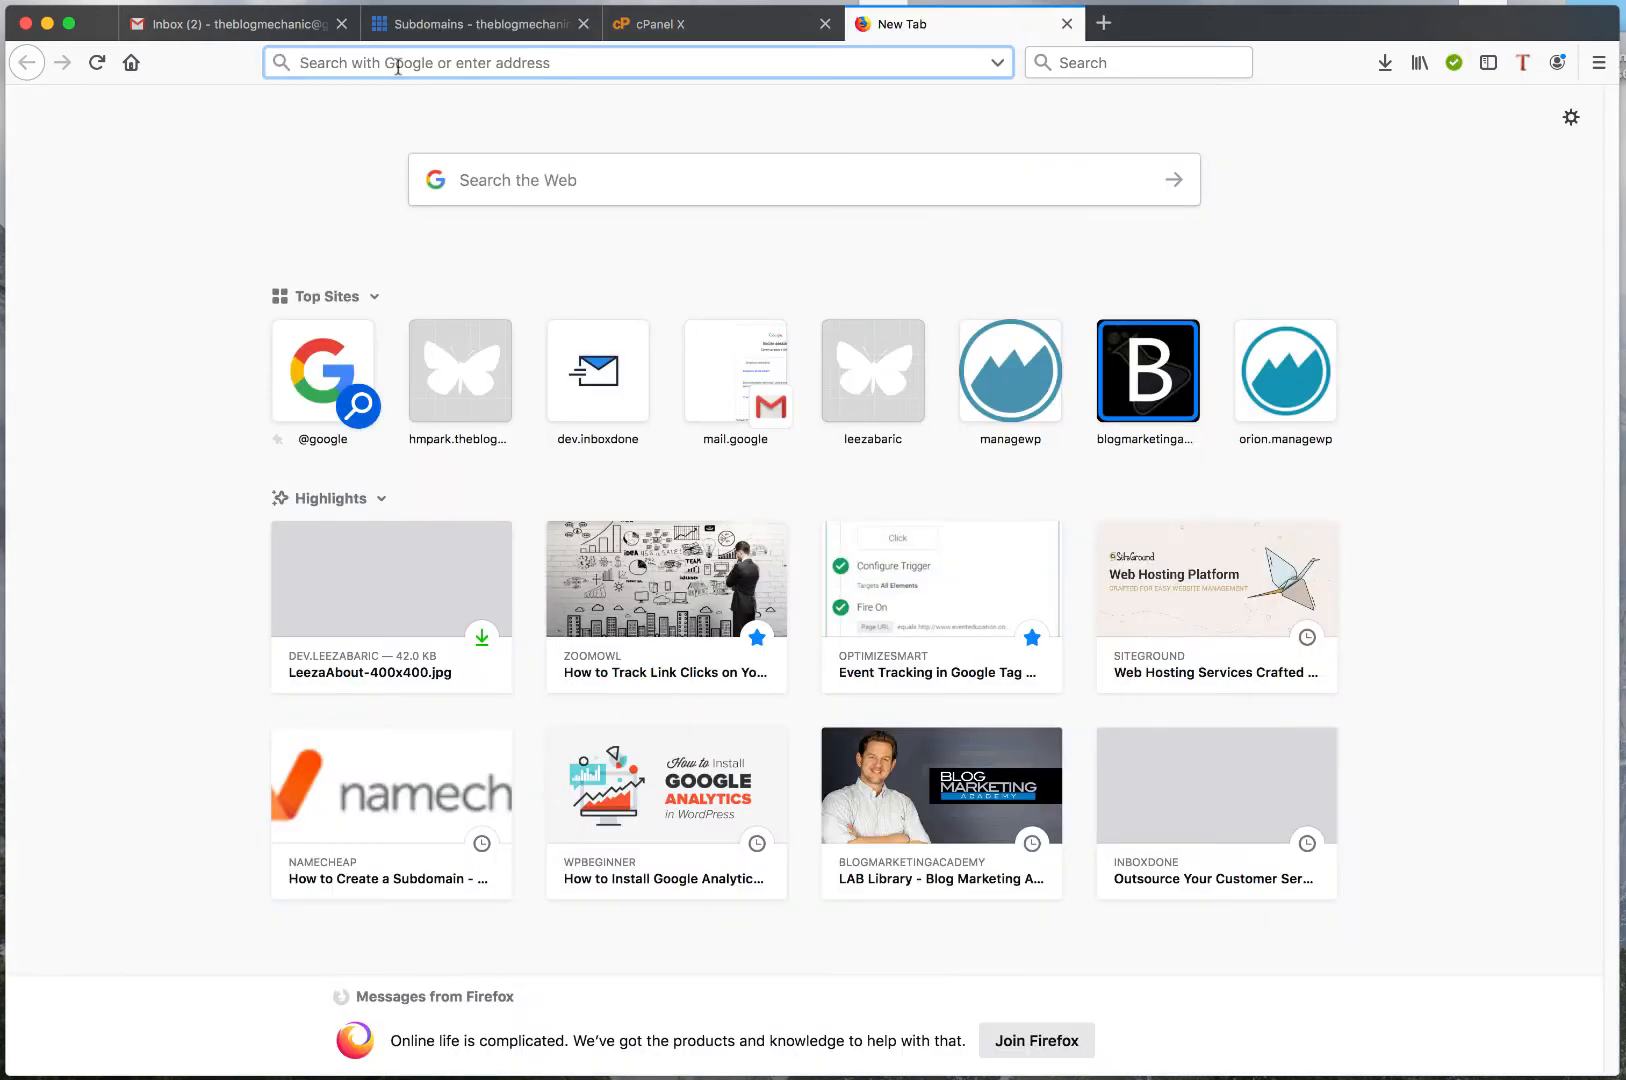
{"action": "key", "text": "super+v"}
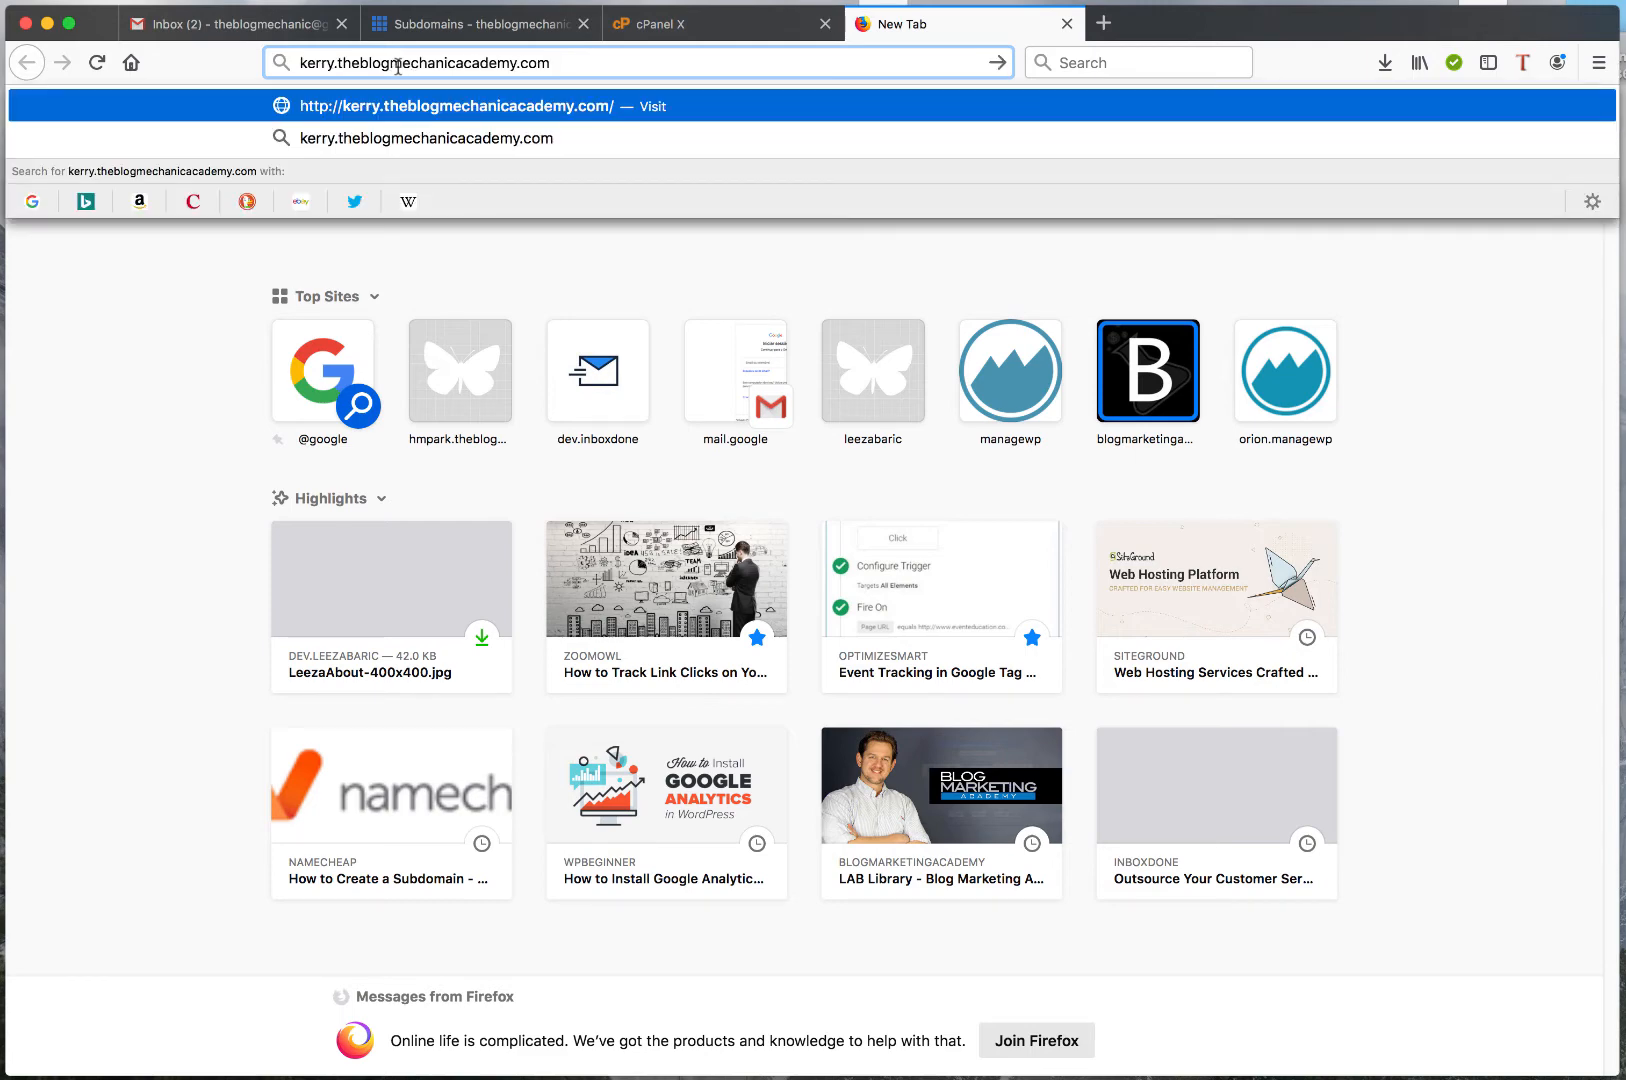
{"action": "key", "text": "Return"}
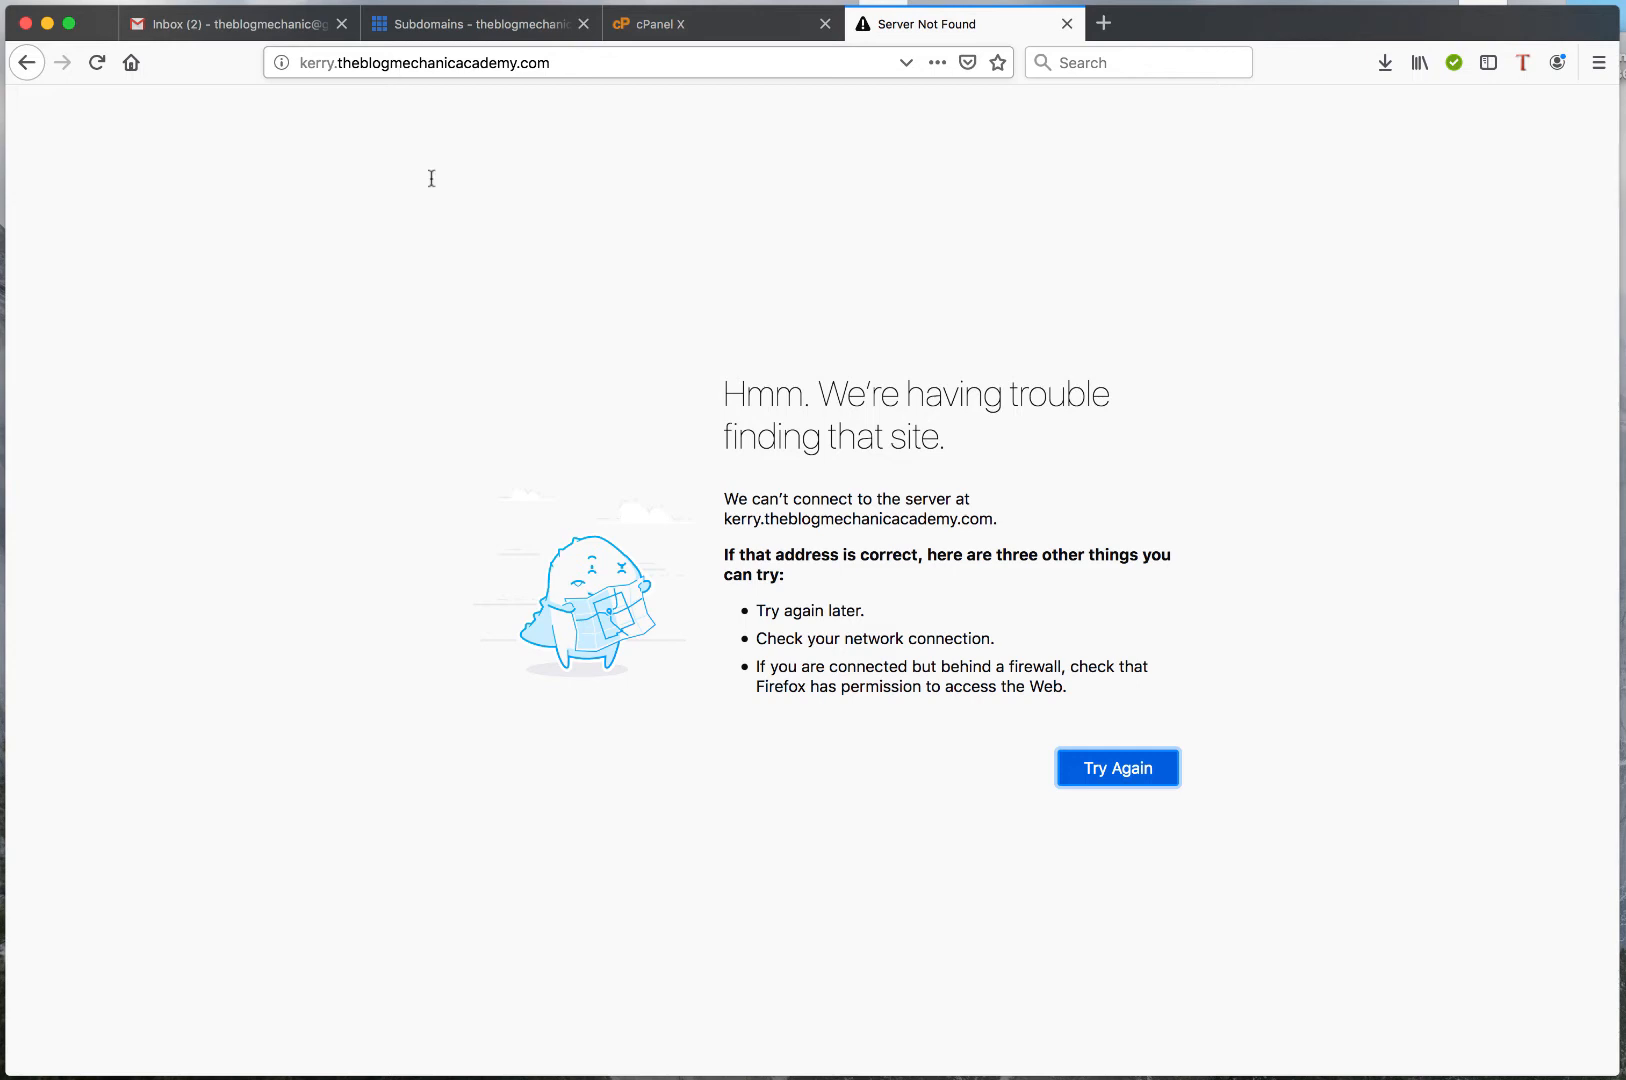
{"action": "left_click_drag", "start_coordinate": [733, 392], "coordinate": [966, 451]}
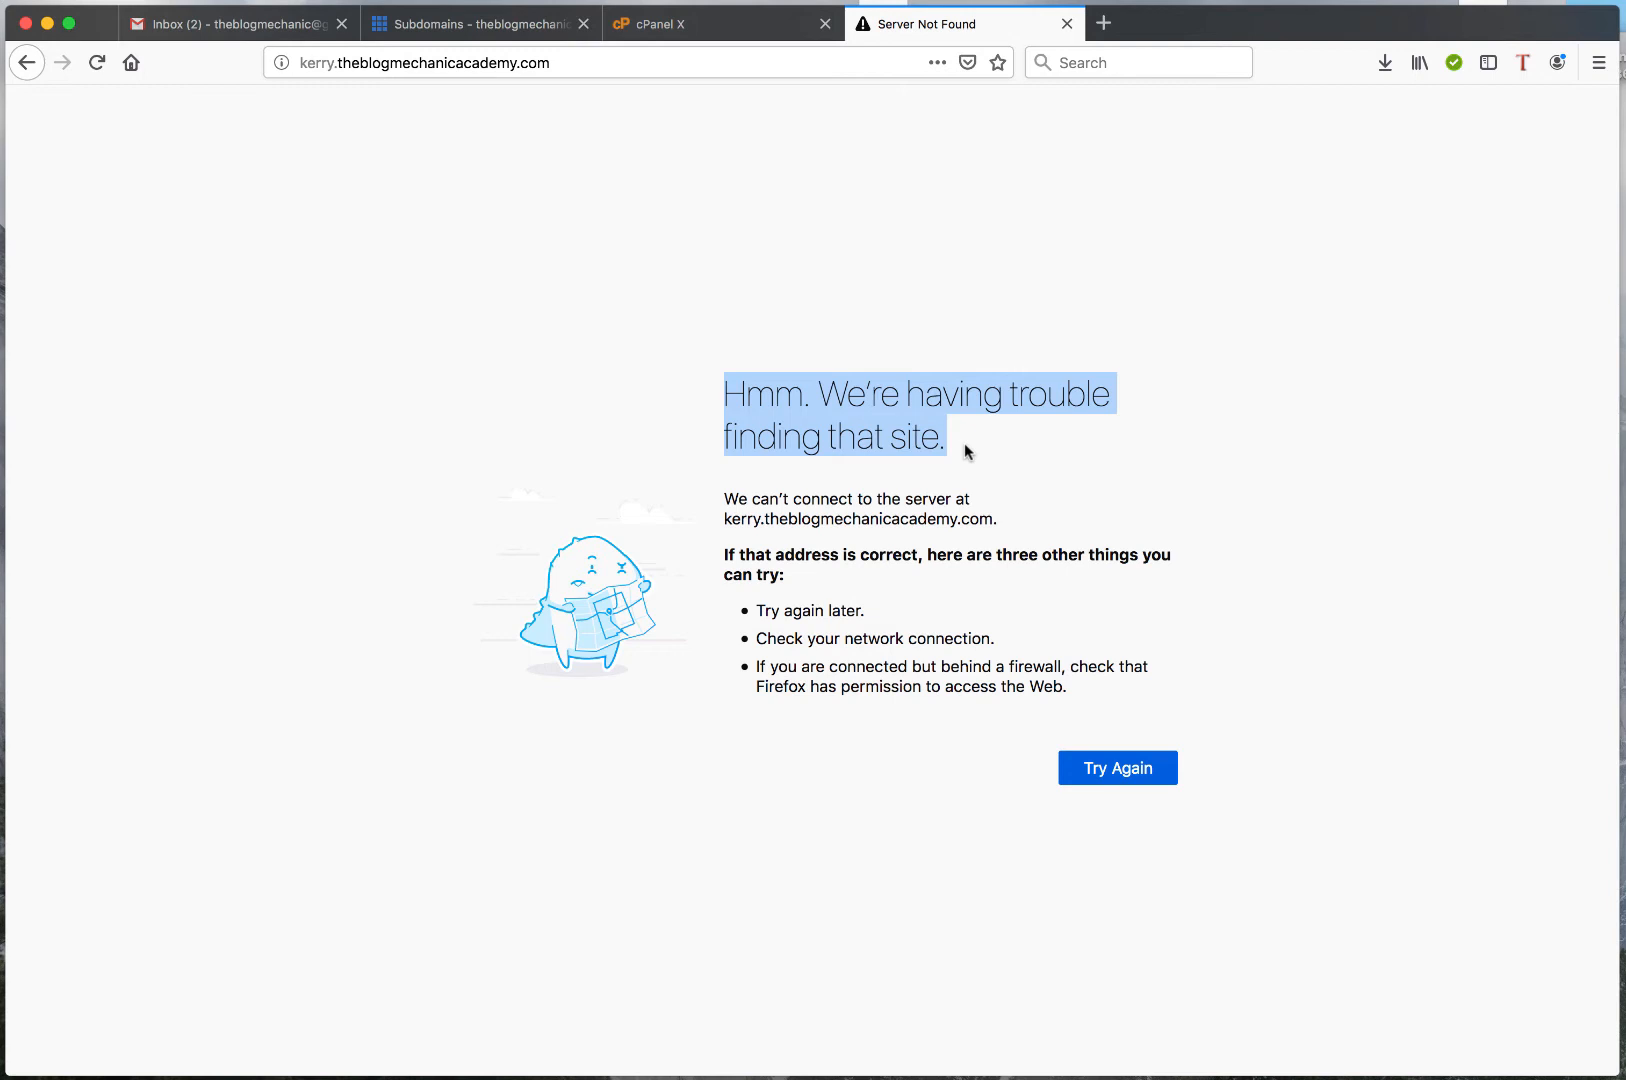